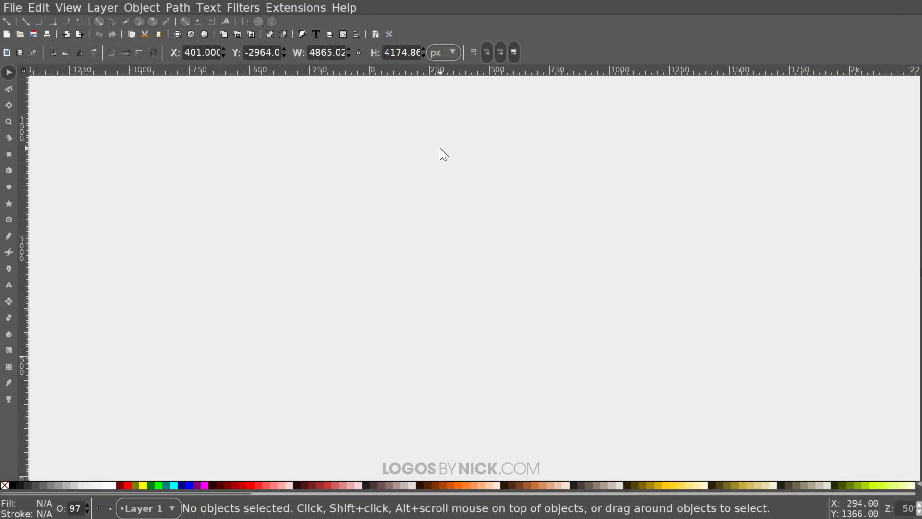
Set the view zoom to 1:1 so the page shows at actual size.
{"action": "left_click", "coordinate": [66, 7]}
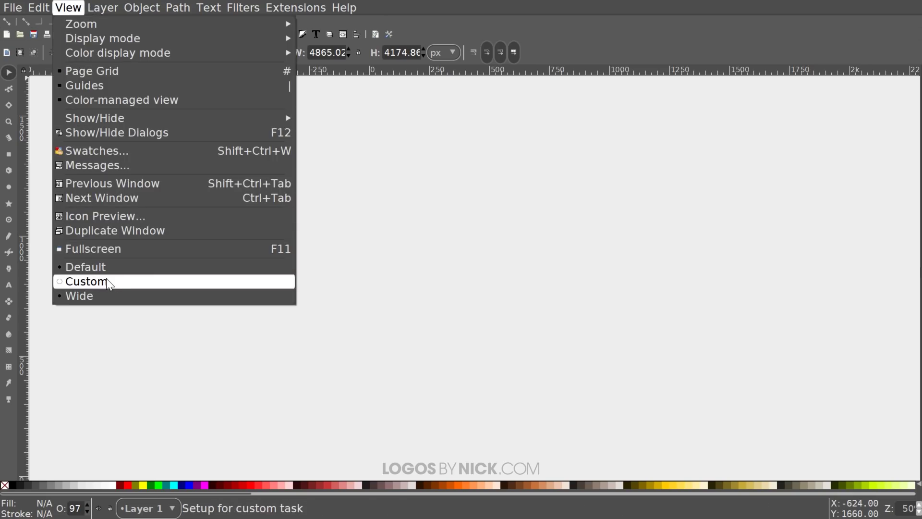
{"action": "mouse_move", "coordinate": [168, 31]}
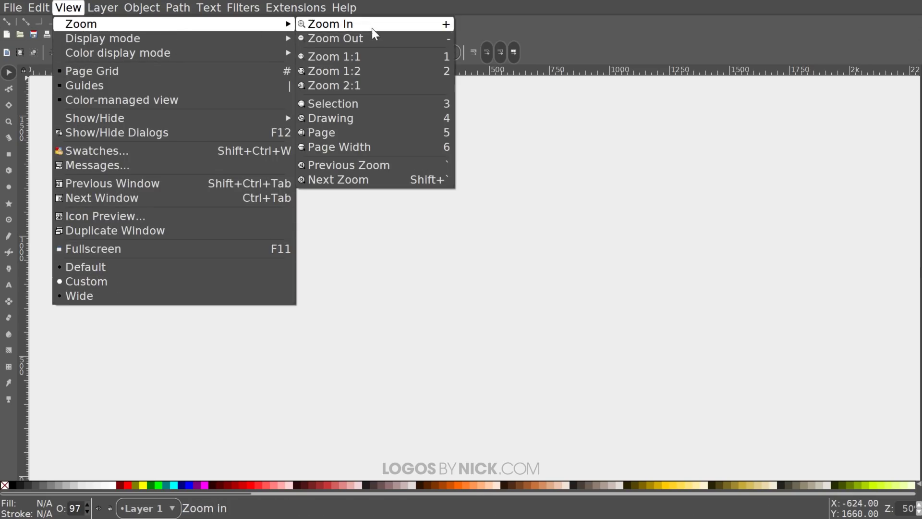
{"action": "left_click", "coordinate": [376, 57]}
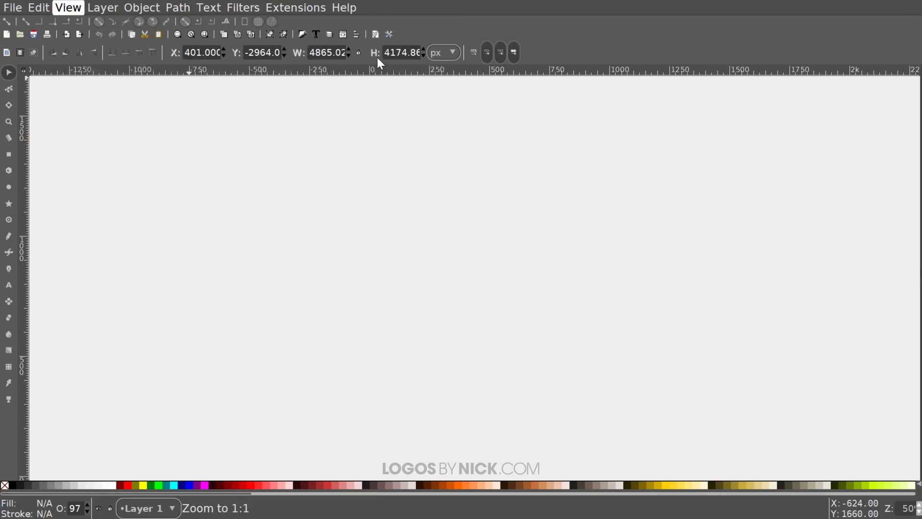
Open Align and Distribute relative to Last selected, plus the Fill and Stroke panel.
{"action": "left_click", "coordinate": [356, 35]}
{"action": "left_click", "coordinate": [883, 104]}
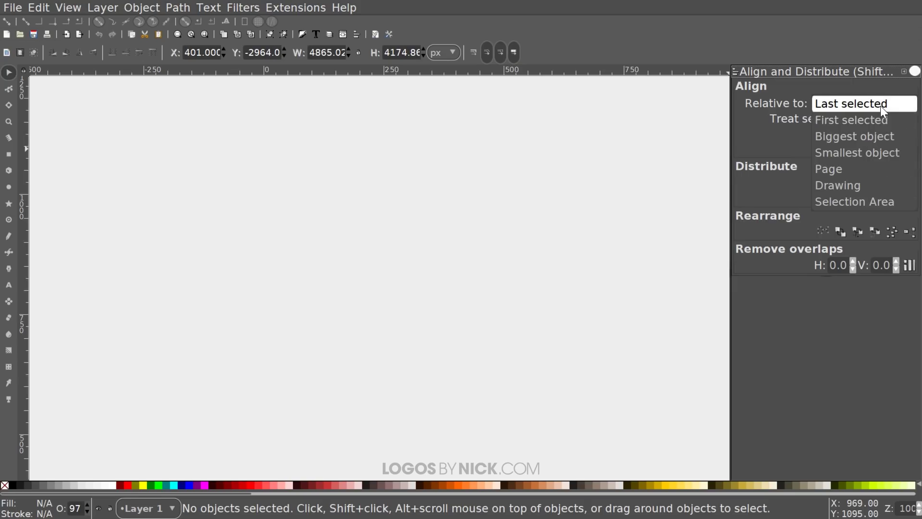
{"action": "left_click", "coordinate": [852, 105]}
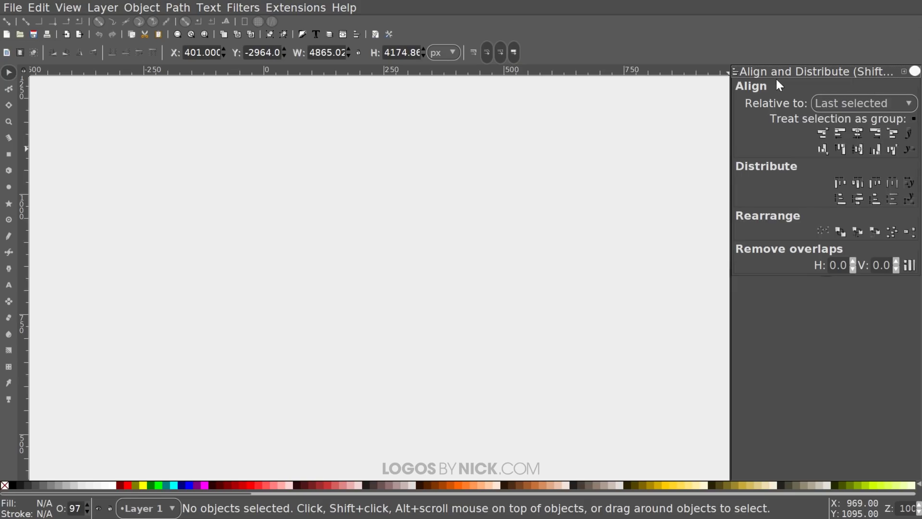
{"action": "left_click", "coordinate": [303, 35]}
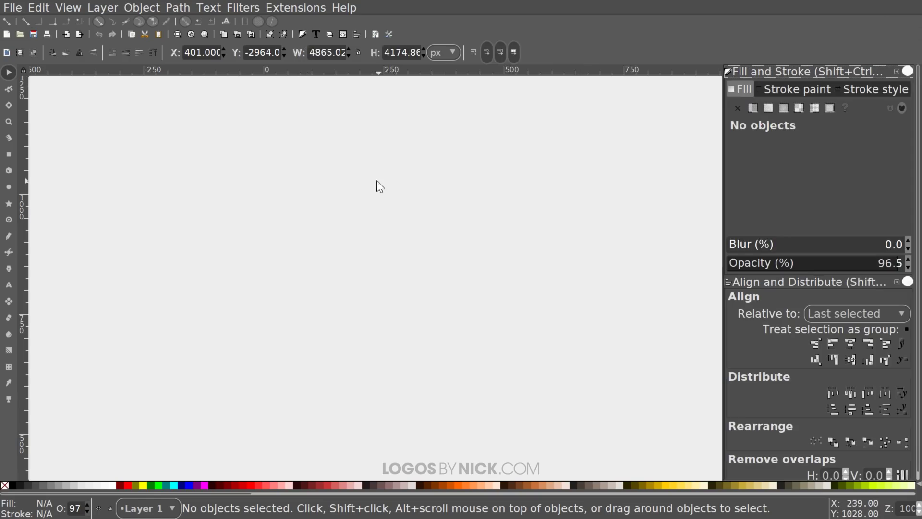
Enable snapping with smooth-node/quadrant and grid snapping turned on.
{"action": "left_click", "coordinate": [8, 22]}
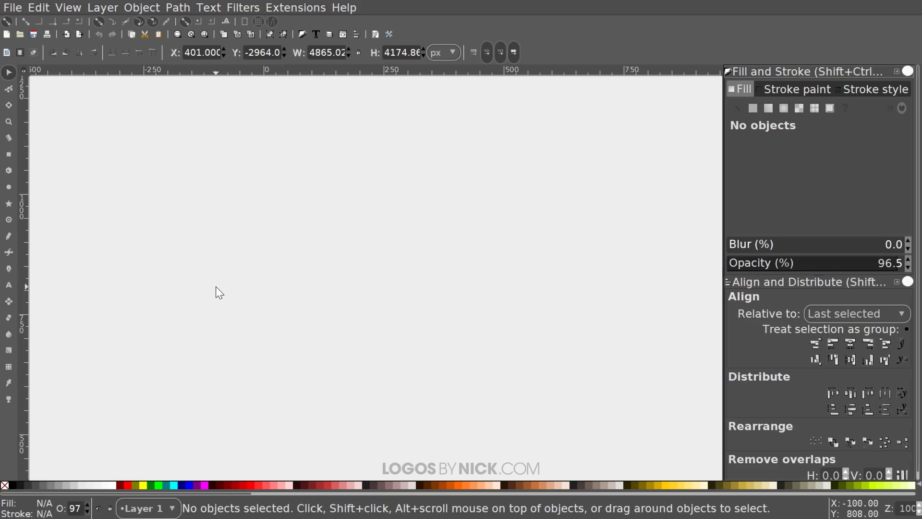
{"action": "left_click", "coordinate": [154, 21]}
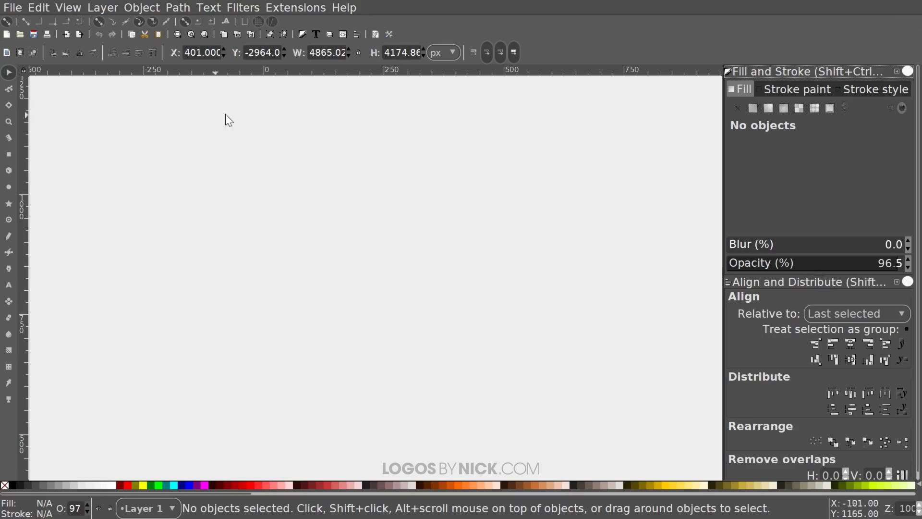
{"action": "left_click", "coordinate": [259, 22]}
Add a rectangular grid in Document Properties with 100 px X and Y spacing.
{"action": "left_click", "coordinate": [18, 10]}
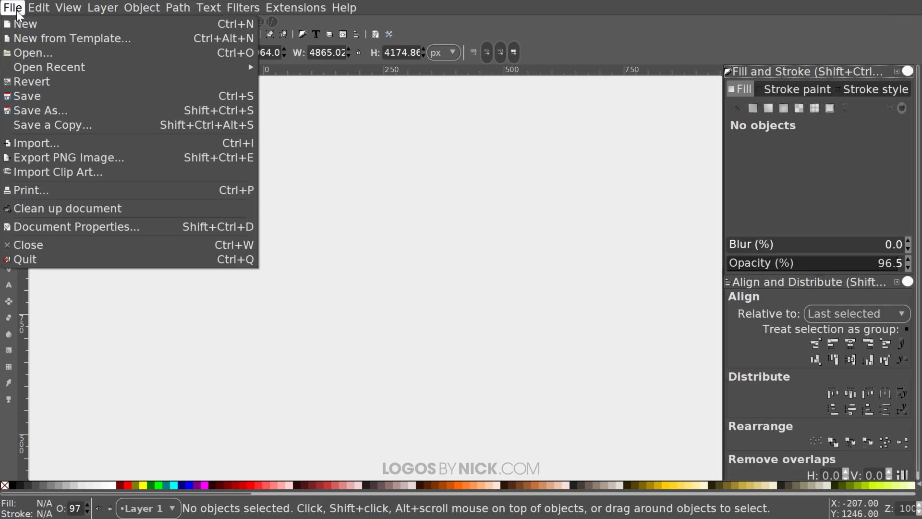
{"action": "left_click", "coordinate": [67, 226]}
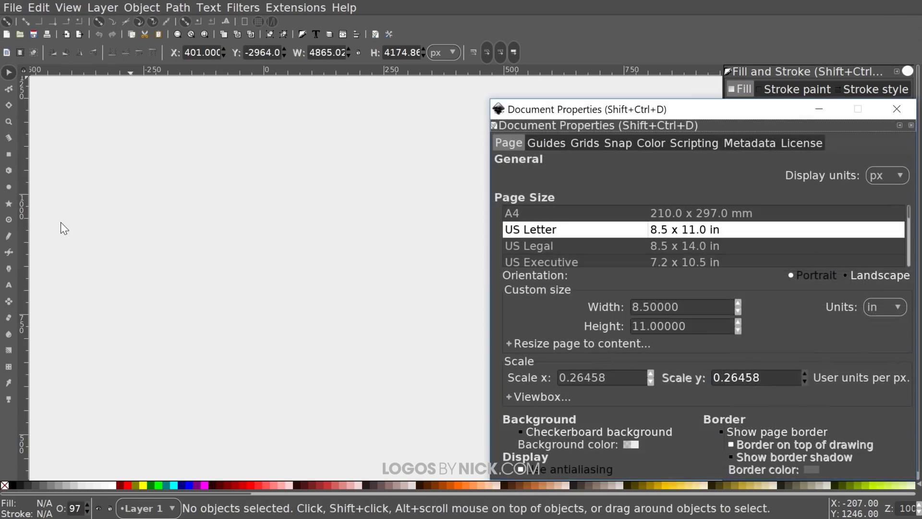
{"action": "left_click_drag", "start_coordinate": [757, 104], "coordinate": [480, 65]}
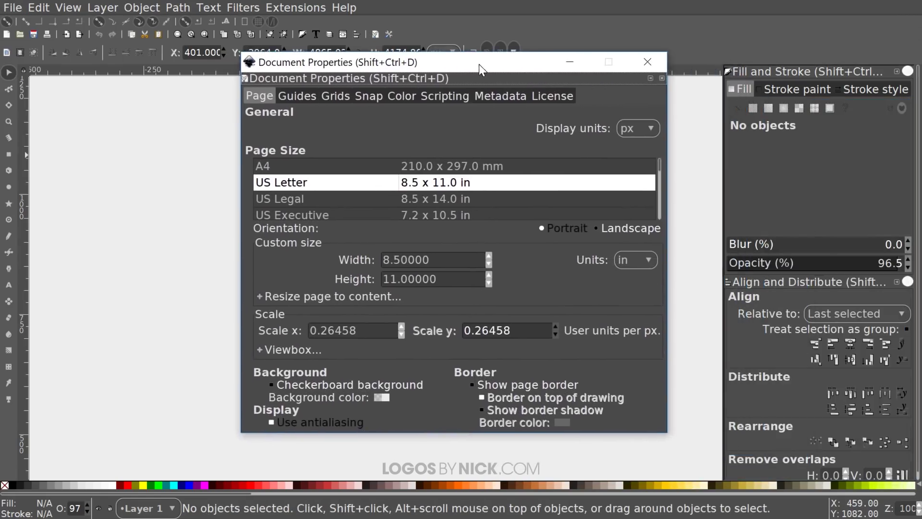
{"action": "left_click", "coordinate": [330, 97]}
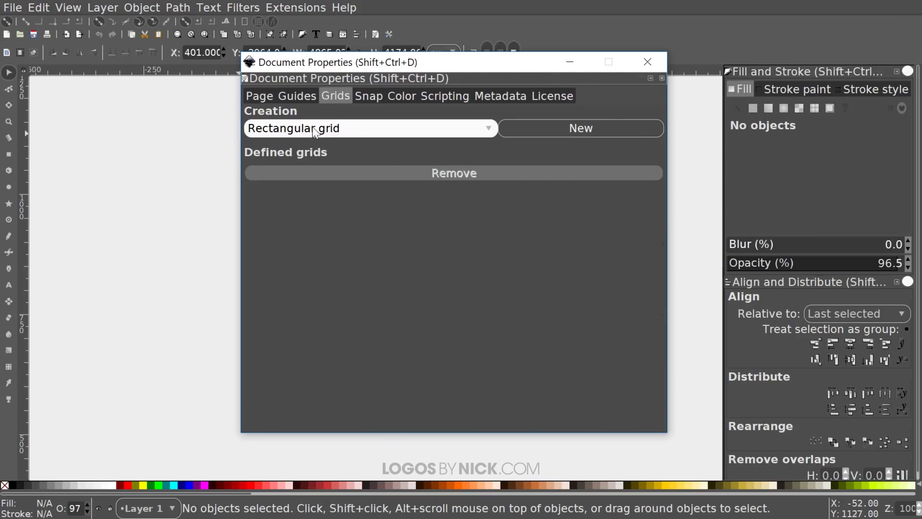
{"action": "left_click", "coordinate": [568, 129]}
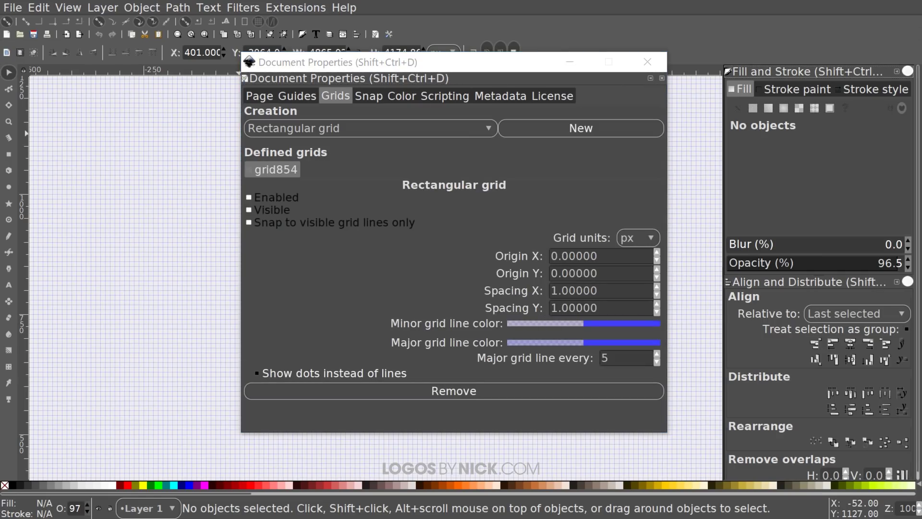
{"action": "left_click", "coordinate": [527, 293]}
{"action": "type", "text": "100"}
{"action": "key", "text": "Tab"}
{"action": "type", "text": "100"}
{"action": "key", "text": "Tab"}
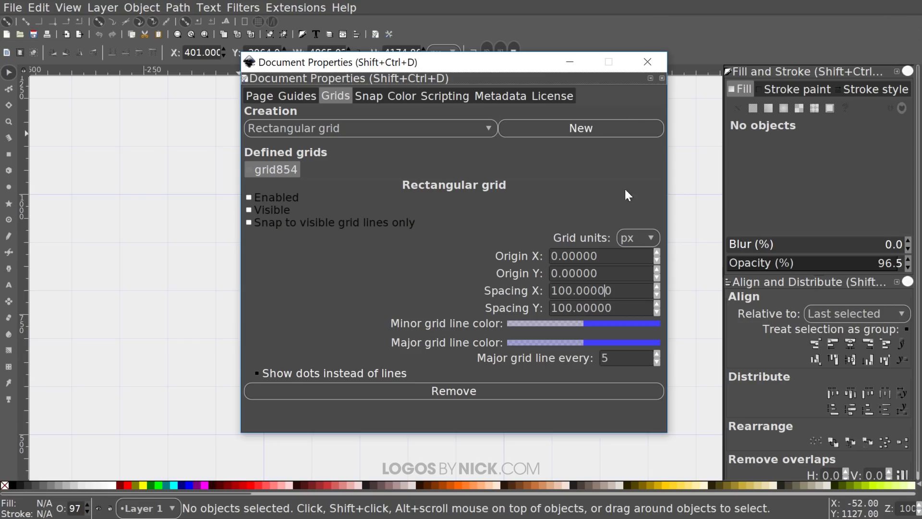
{"action": "left_click", "coordinate": [647, 61]}
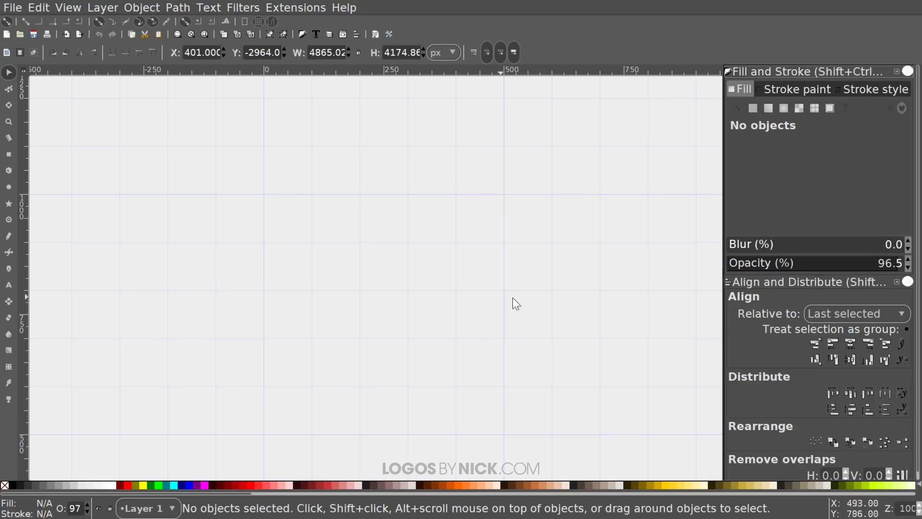
Draw a black circle of 100 px radius starting from a grid intersection.
{"action": "left_click_drag", "start_coordinate": [539, 226], "coordinate": [527, 229]}
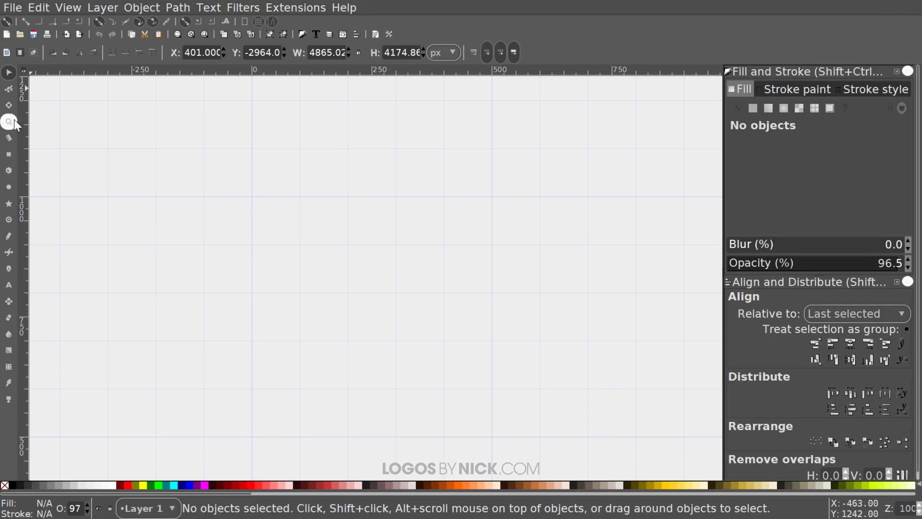
{"action": "left_click", "coordinate": [10, 186]}
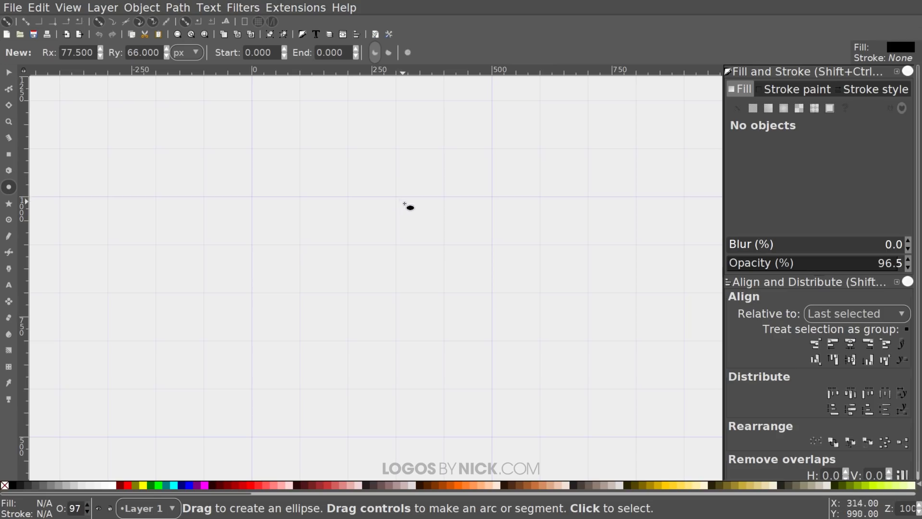
{"action": "left_click_drag", "start_coordinate": [396, 197], "coordinate": [448, 244]}
{"action": "left_click_drag", "start_coordinate": [497, 214], "coordinate": [506, 235]}
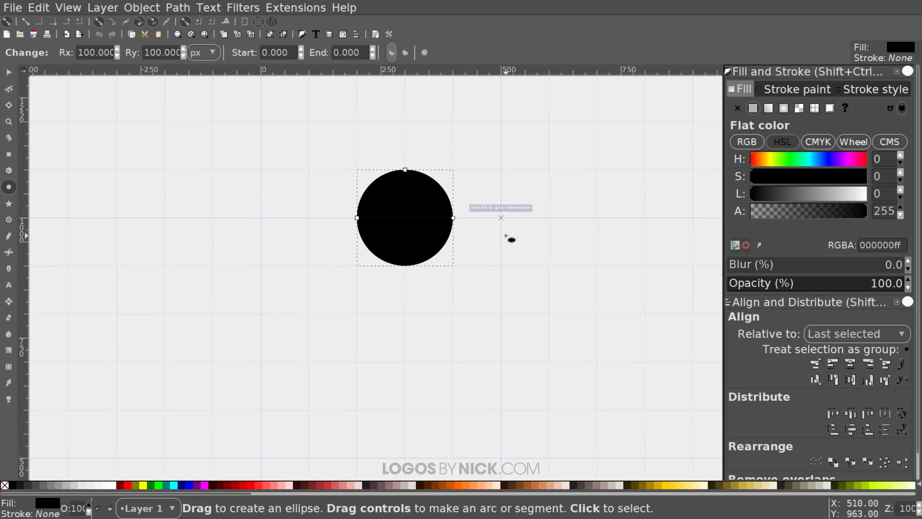
Give the circle no fill, a 100 px black stroke and about 52% opacity.
{"action": "left_click", "coordinate": [5, 485]}
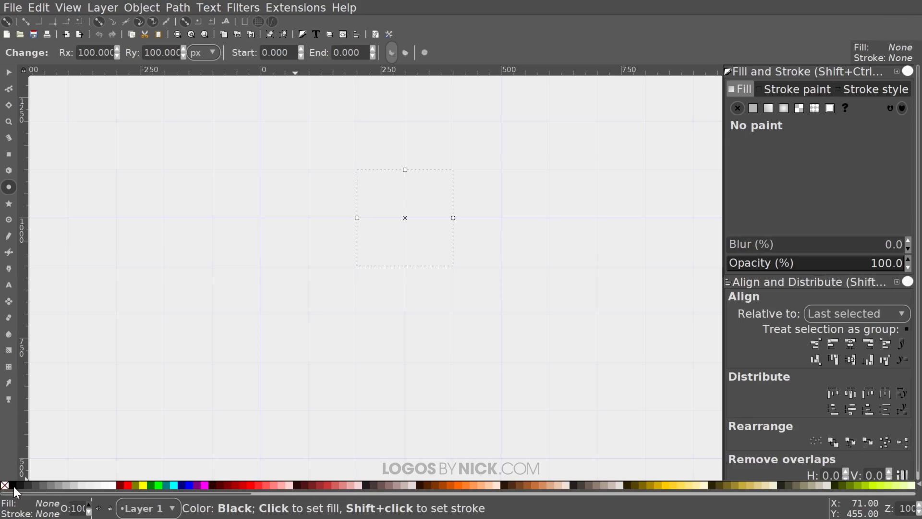
{"action": "left_click", "coordinate": [13, 485], "text": "shift"}
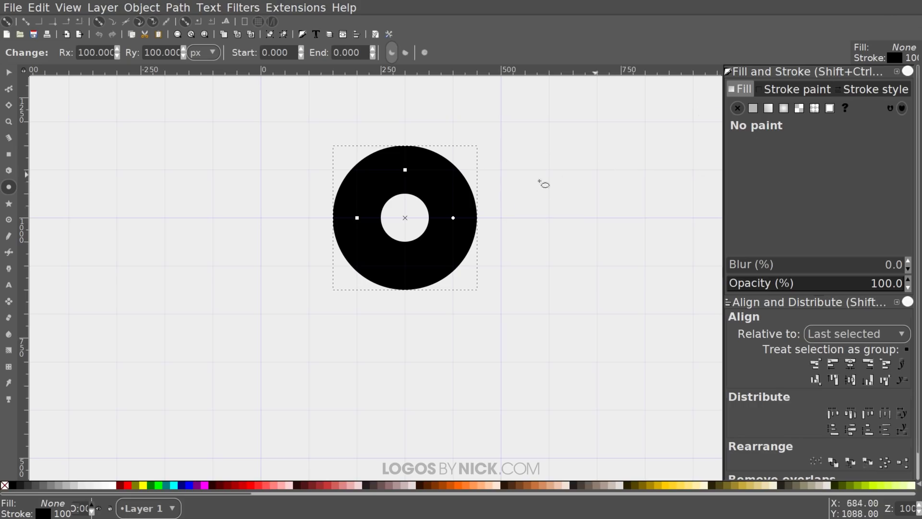
{"action": "left_click", "coordinate": [877, 89]}
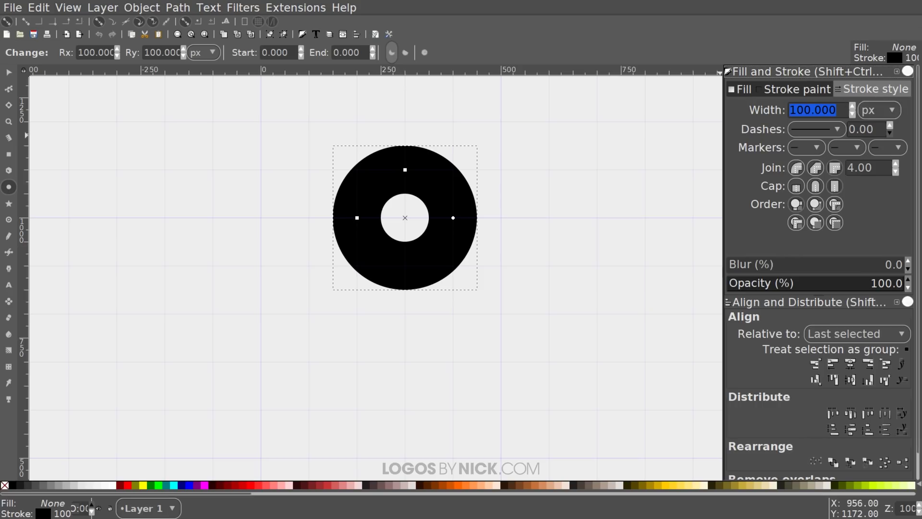
{"action": "left_click_drag", "start_coordinate": [548, 200], "coordinate": [564, 203]}
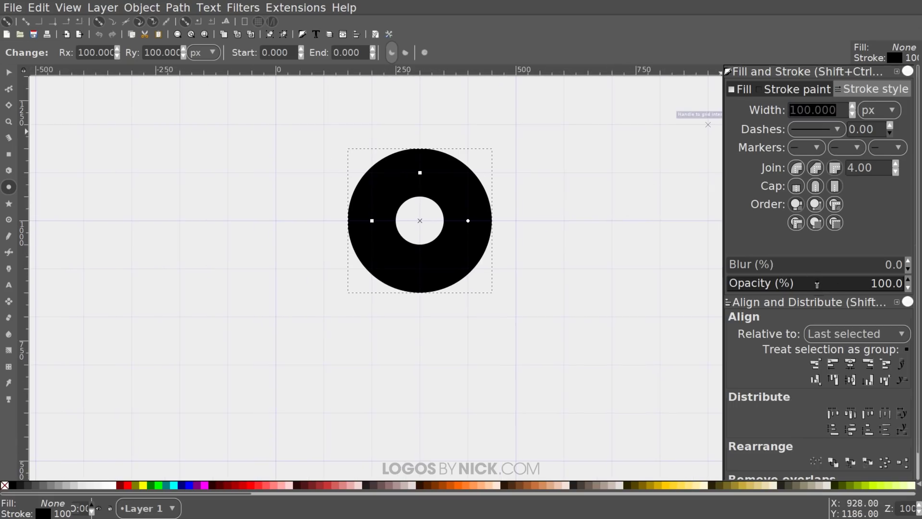
{"action": "left_click", "coordinate": [817, 284]}
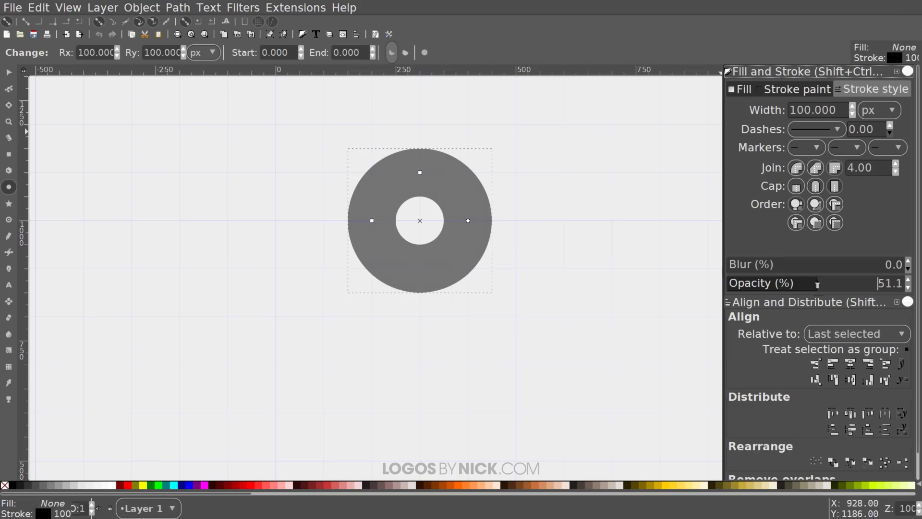
{"action": "left_click_drag", "start_coordinate": [553, 231], "coordinate": [532, 240]}
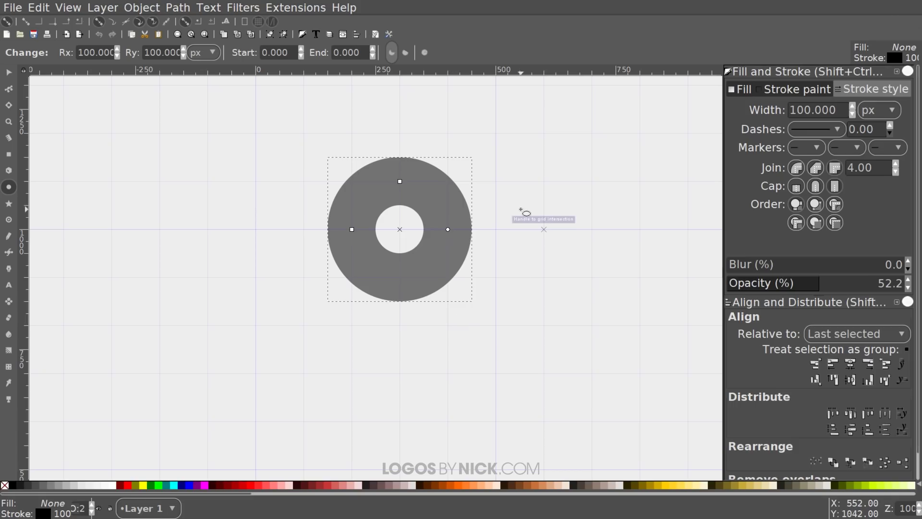
{"action": "key", "text": "Escape"}
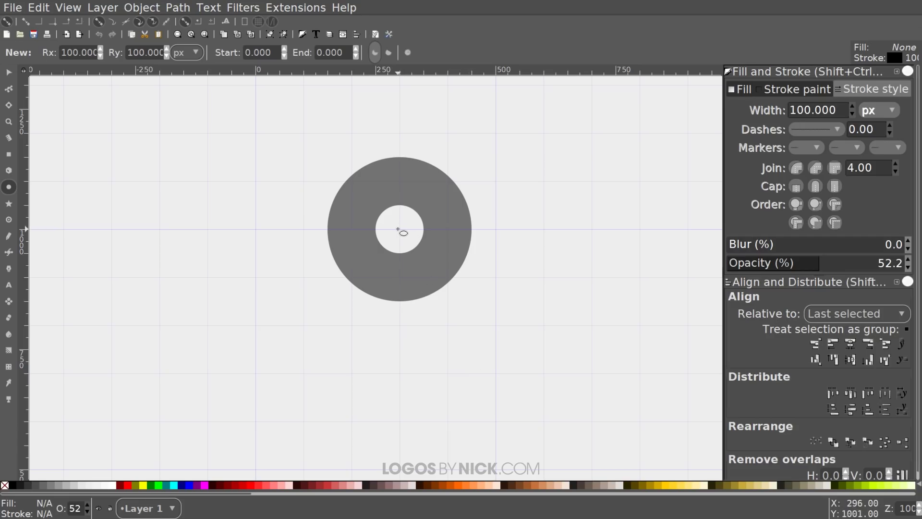
Draw a second, larger ring concentric with the first.
{"action": "left_click_drag", "start_coordinate": [400, 229], "coordinate": [546, 365]}
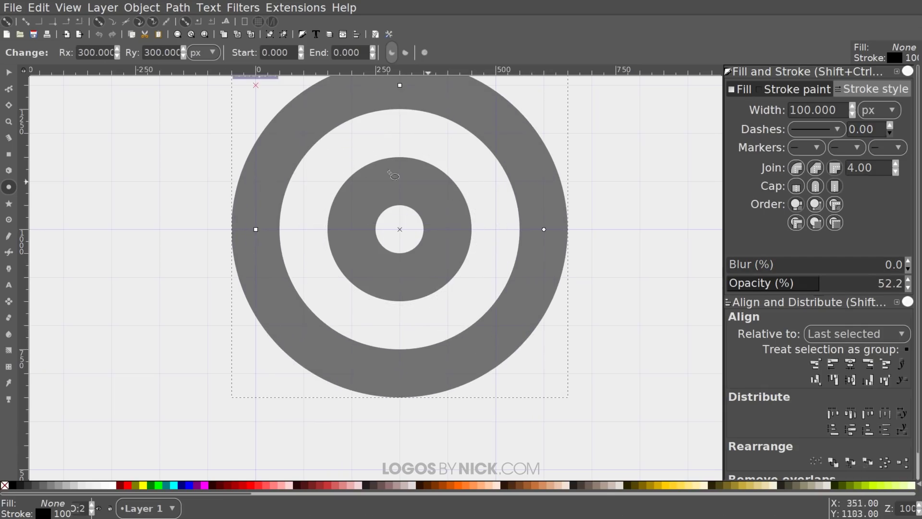
{"action": "left_click_drag", "start_coordinate": [567, 224], "coordinate": [562, 273]}
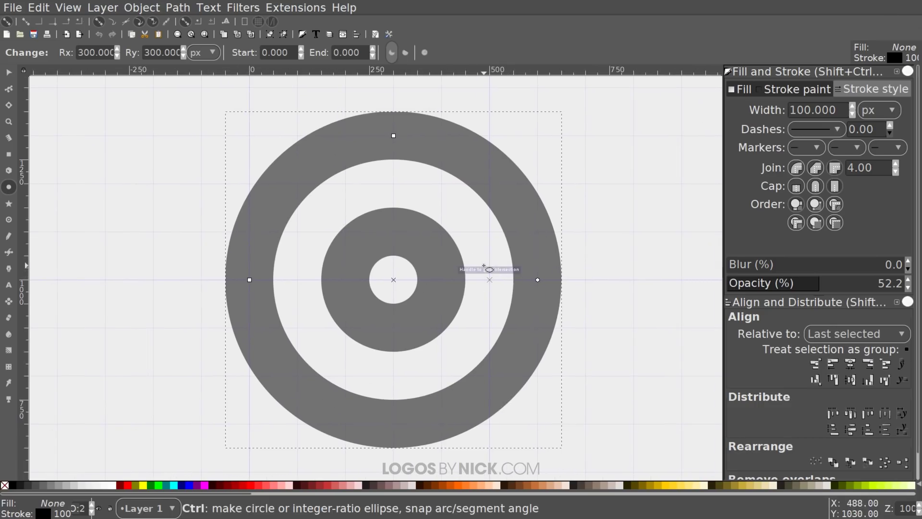
{"action": "scroll", "coordinate": [489, 268], "scroll_direction": "down", "scroll_amount": 1}
{"action": "scroll", "coordinate": [484, 265], "scroll_direction": "down", "scroll_amount": 2}
{"action": "left_click_drag", "start_coordinate": [527, 294], "coordinate": [495, 281]}
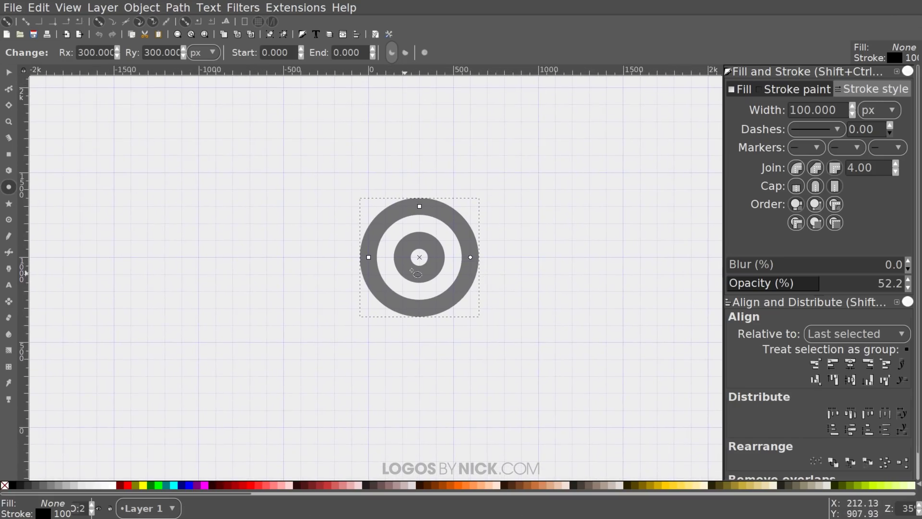
{"action": "key", "text": "Escape"}
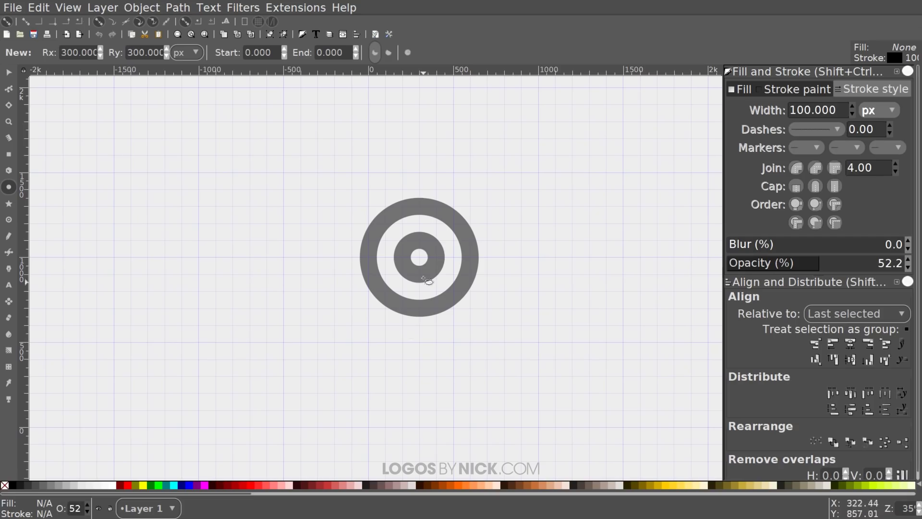
Draw two more concentric rings, the outermost at 700 px radius.
{"action": "mouse_move", "coordinate": [420, 258]}
{"action": "left_mouse_down"}
{"action": "mouse_move", "coordinate": [511, 344]}
{"action": "mouse_move", "coordinate": [504, 335]}
{"action": "left_mouse_up"}
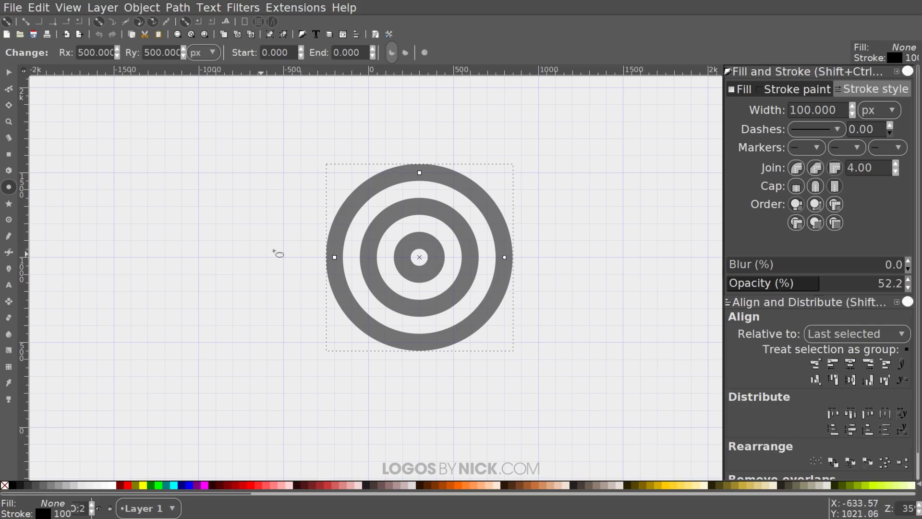
{"action": "key", "text": "Escape"}
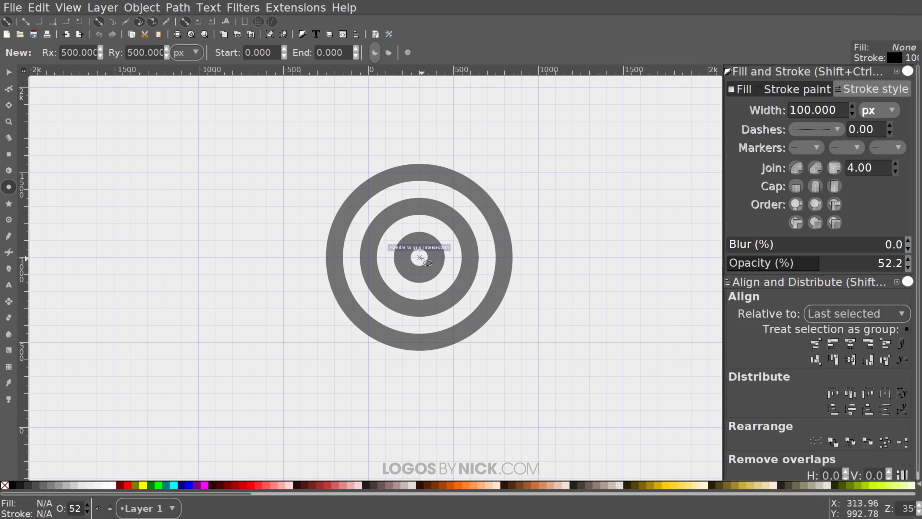
{"action": "left_click_drag", "start_coordinate": [420, 258], "coordinate": [562, 379]}
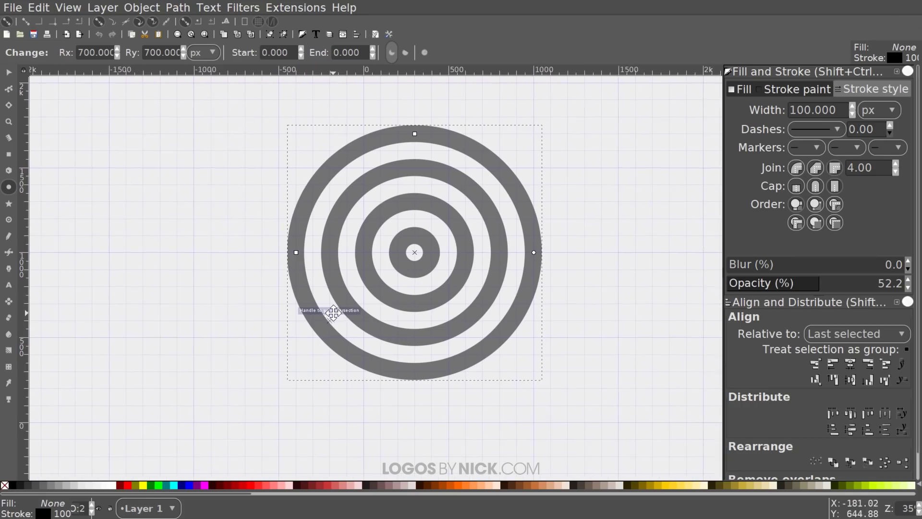
{"action": "left_click_drag", "start_coordinate": [388, 259], "coordinate": [406, 260]}
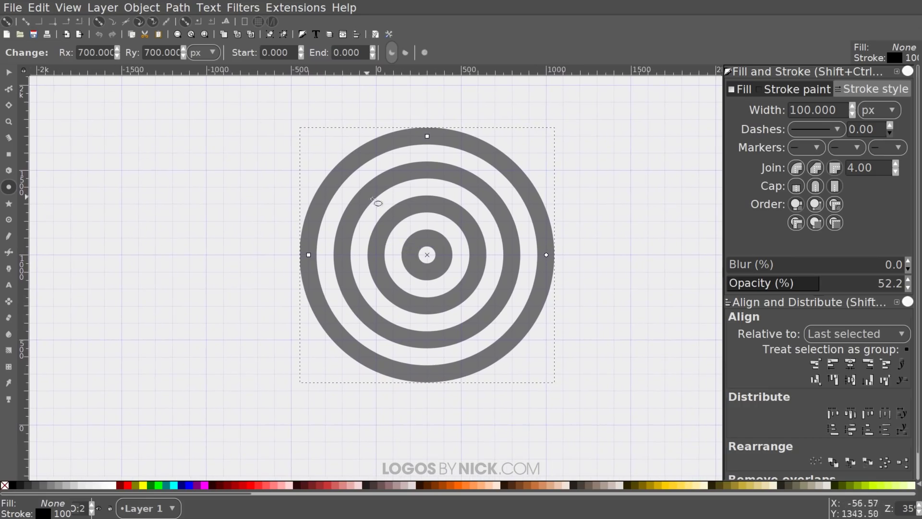
{"action": "key", "text": "Escape"}
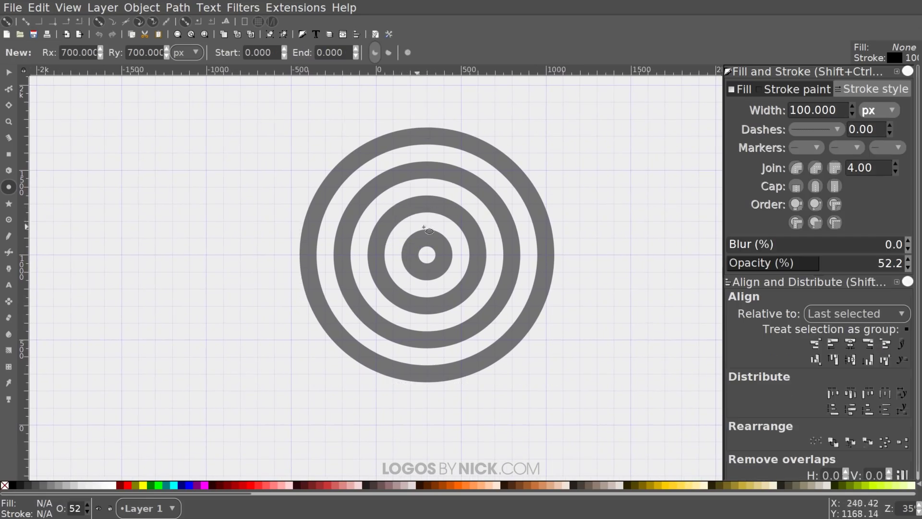
{"action": "left_click_drag", "start_coordinate": [400, 223], "coordinate": [460, 199]}
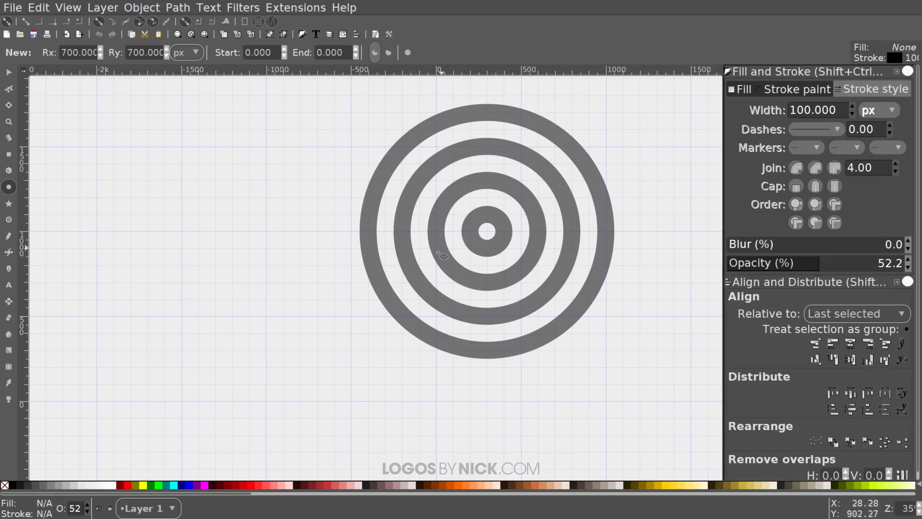
{"action": "left_click_drag", "start_coordinate": [443, 268], "coordinate": [382, 315]}
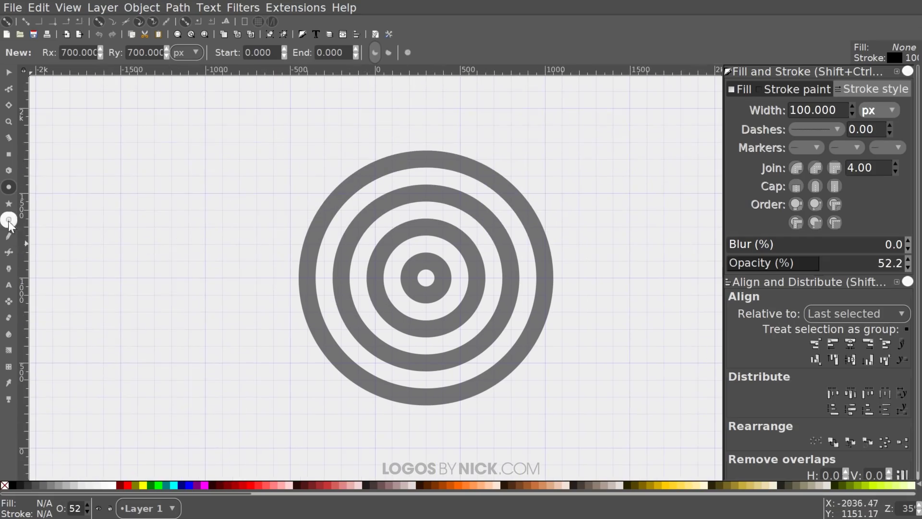
Draw a straight vertical line from the top to the bottom of the outer ring.
{"action": "left_click", "coordinate": [9, 252]}
{"action": "mouse_move", "coordinate": [268, 190]}
{"action": "left_mouse_down"}
{"action": "mouse_move", "coordinate": [237, 200]}
{"action": "mouse_move", "coordinate": [267, 184]}
{"action": "left_mouse_up"}
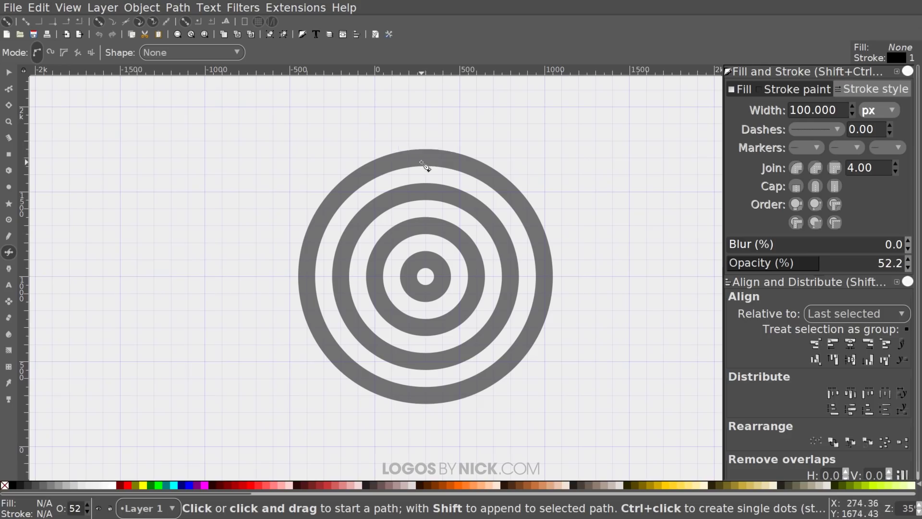
{"action": "left_click", "coordinate": [425, 158]}
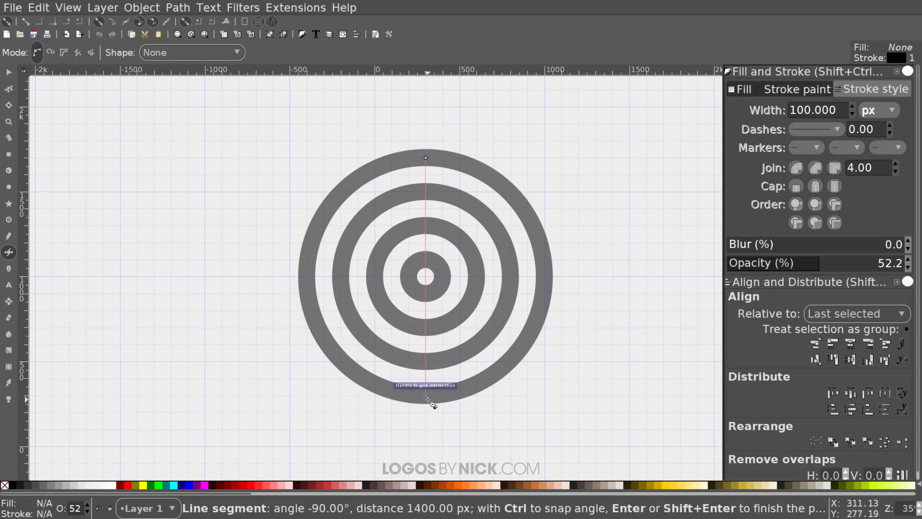
{"action": "left_click", "coordinate": [428, 399]}
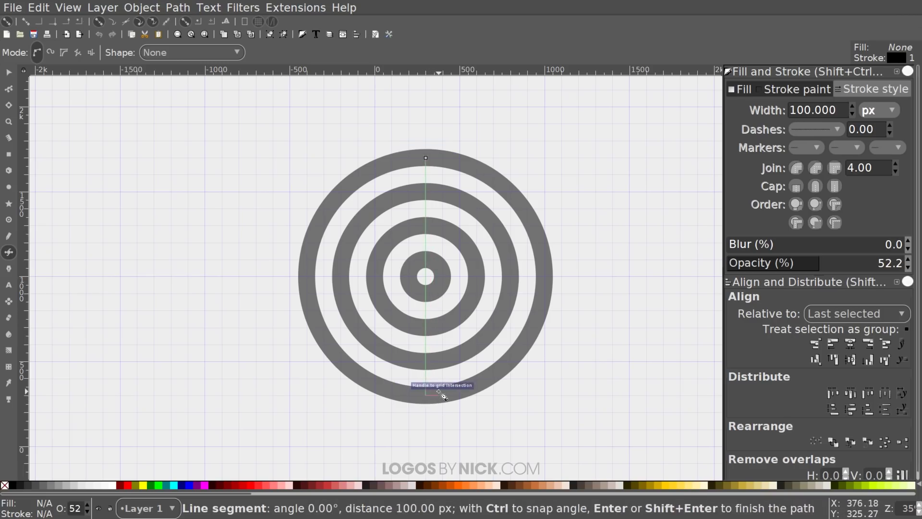
{"action": "key", "text": "Return"}
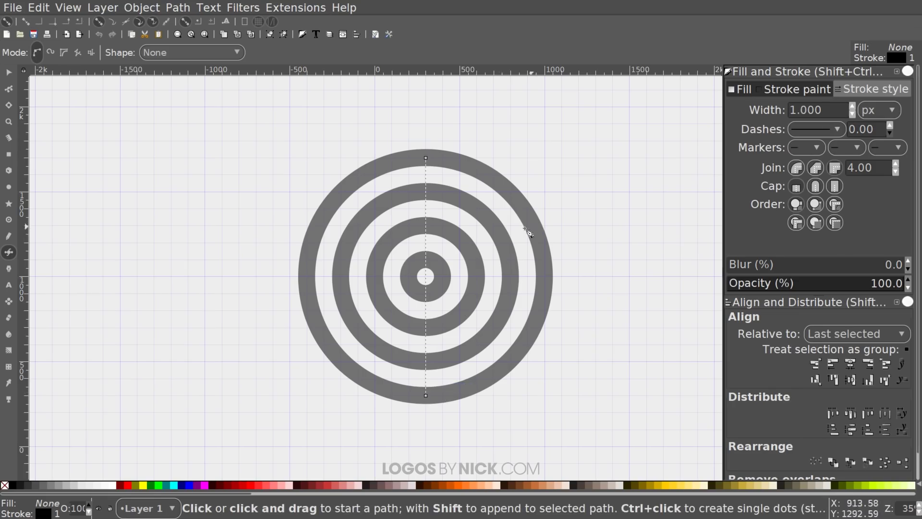
Give the line a 100 px stroke width, square caps and about 48% opacity.
{"action": "scroll", "coordinate": [381, 195], "scroll_direction": "up", "scroll_amount": 8}
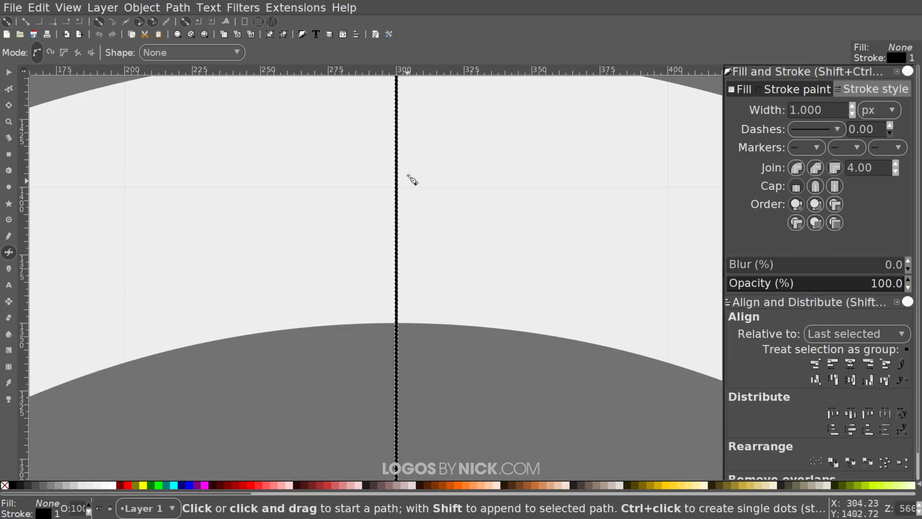
{"action": "scroll", "coordinate": [514, 290], "scroll_direction": "down", "scroll_amount": 8}
{"action": "left_click_drag", "start_coordinate": [471, 266], "coordinate": [469, 228]}
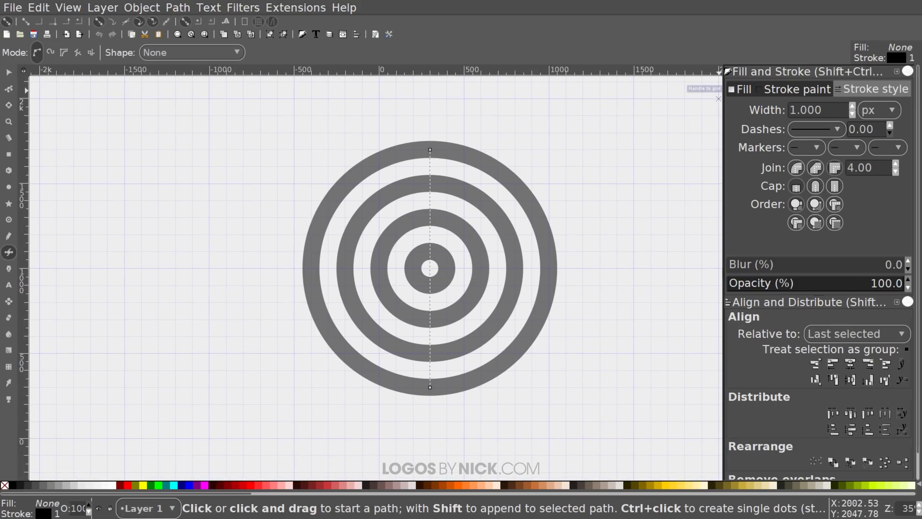
{"action": "triple_click", "coordinate": [812, 110]}
{"action": "type", "text": "100"}
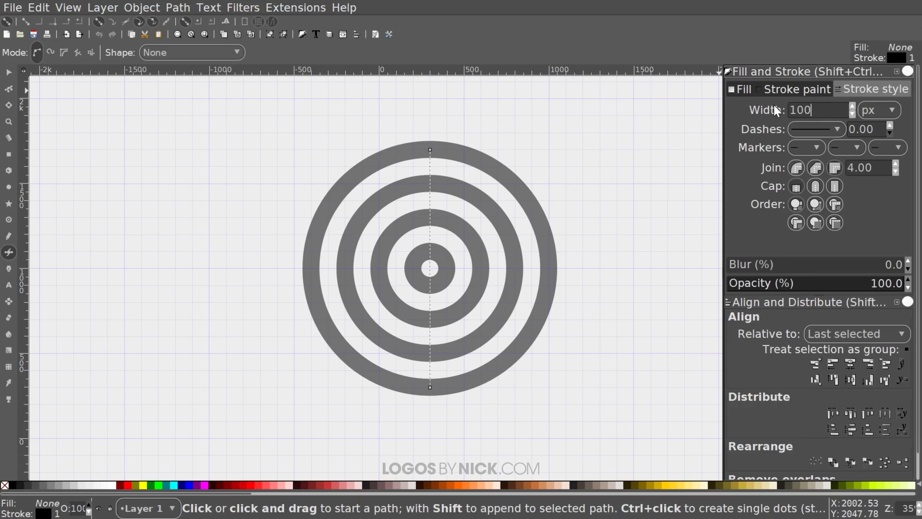
{"action": "key", "text": "Return"}
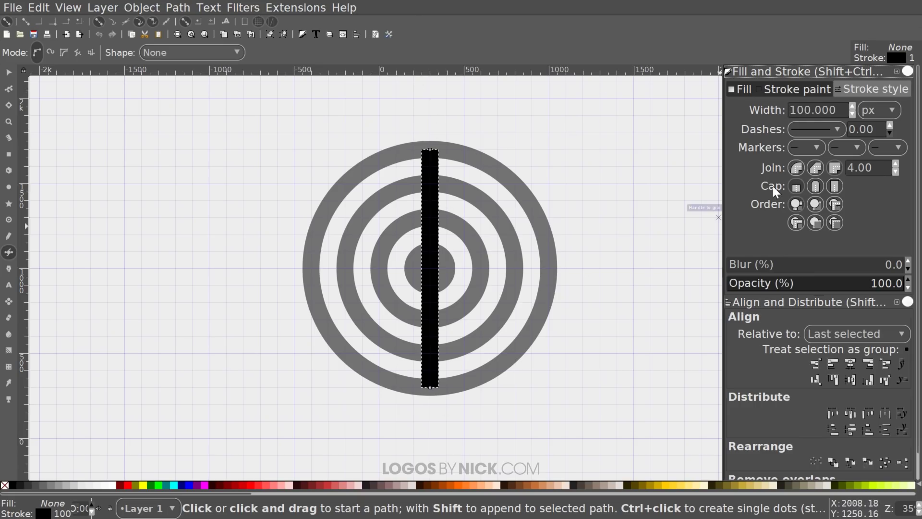
{"action": "left_click", "coordinate": [842, 187]}
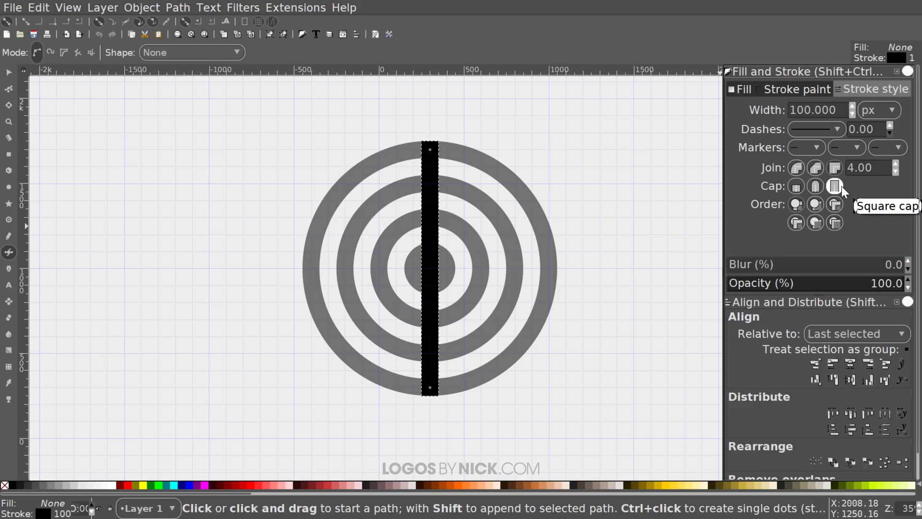
{"action": "left_click_drag", "start_coordinate": [834, 283], "coordinate": [807, 284]}
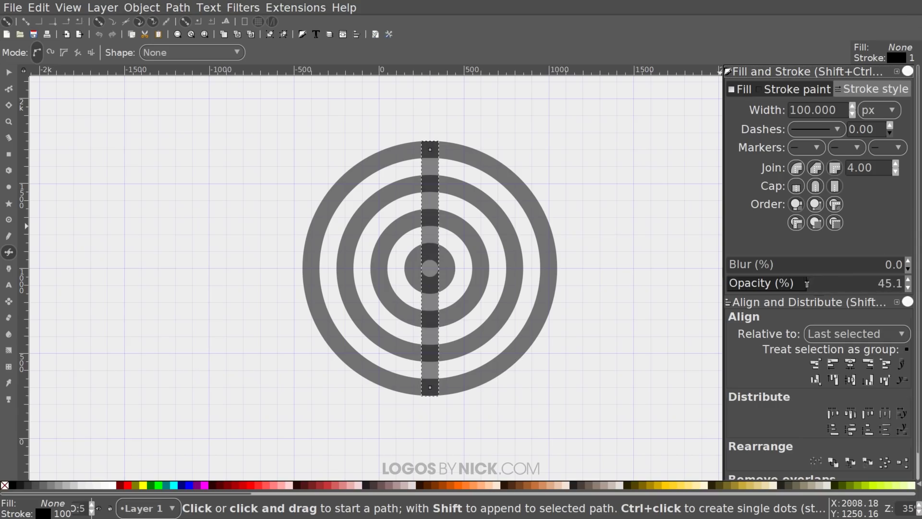
{"action": "left_click", "coordinate": [9, 72]}
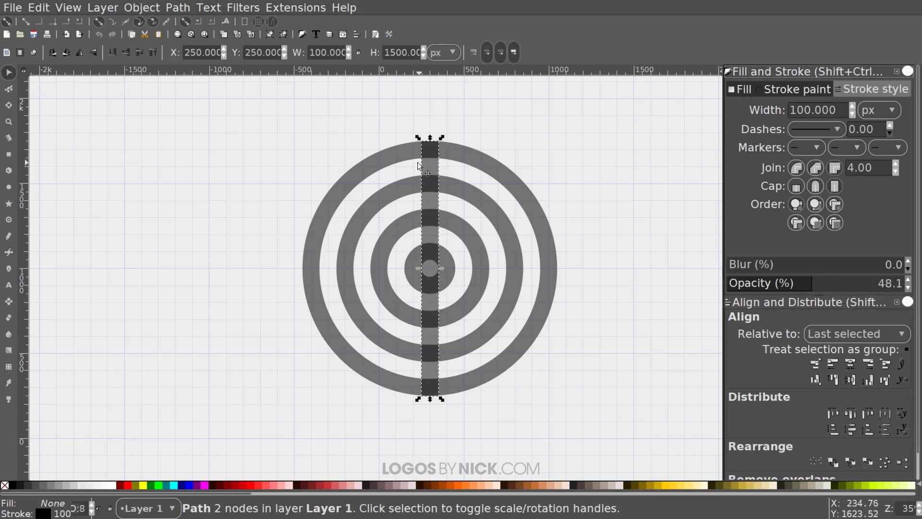
Move the bar to the left of the target.
{"action": "left_click_drag", "start_coordinate": [508, 247], "coordinate": [628, 221]}
{"action": "left_click_drag", "start_coordinate": [597, 192], "coordinate": [580, 211]}
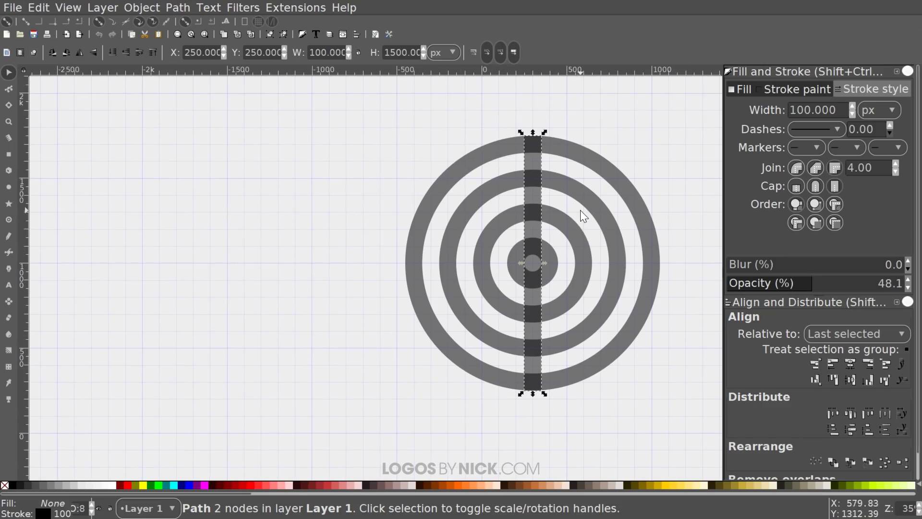
{"action": "left_click_drag", "start_coordinate": [532, 159], "coordinate": [343, 175]}
{"action": "left_click_drag", "start_coordinate": [452, 218], "coordinate": [447, 247]}
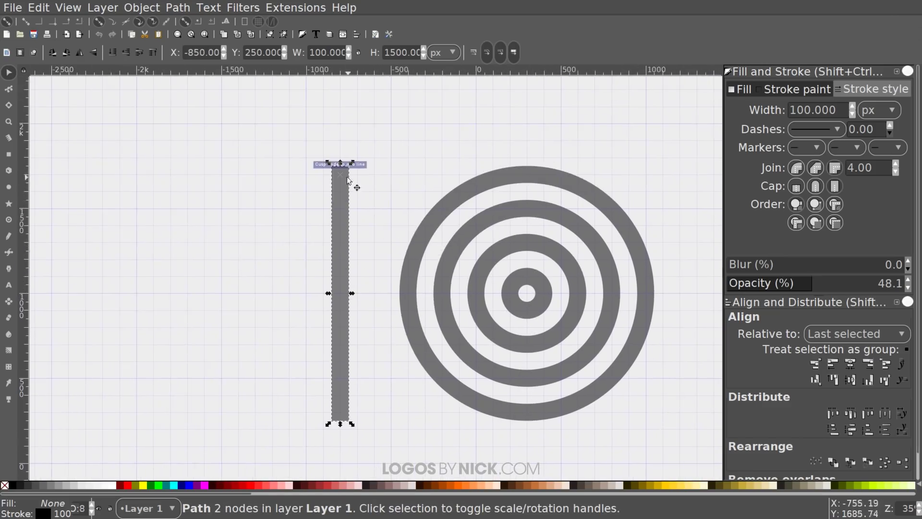
{"action": "left_click_drag", "start_coordinate": [343, 215], "coordinate": [392, 176]}
{"action": "scroll", "coordinate": [423, 199], "scroll_direction": "up", "scroll_amount": 1}
{"action": "scroll", "coordinate": [423, 199], "scroll_direction": "left", "scroll_amount": 1}
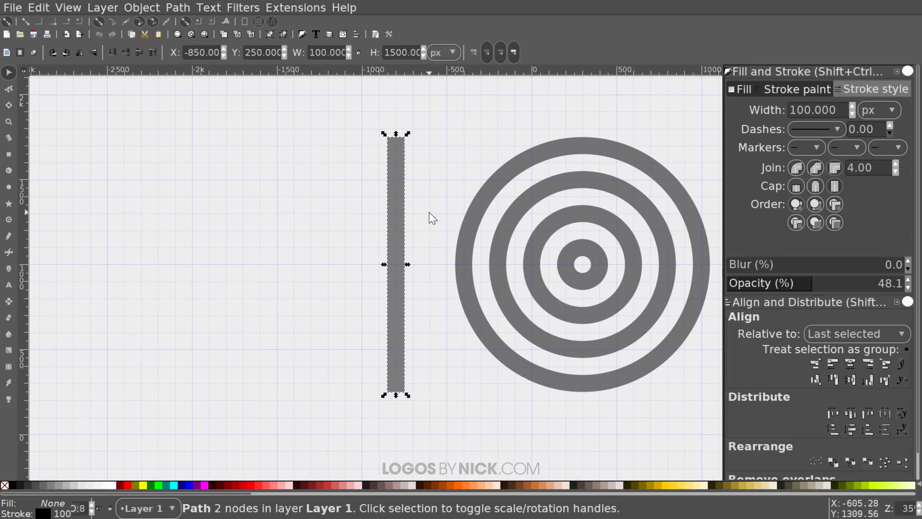
Duplicate the bar three times, shifting each copy 200 px further left.
{"action": "key", "text": "ctrl+d"}
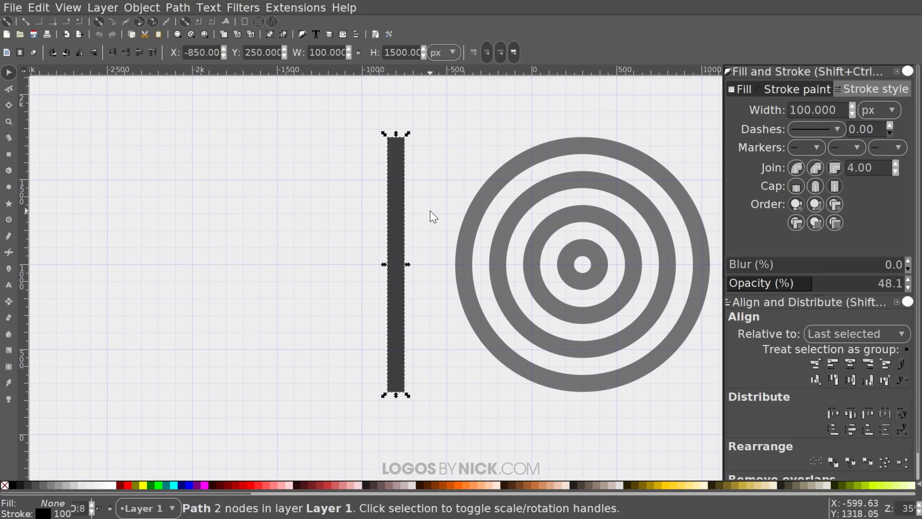
{"action": "left_click_drag", "start_coordinate": [401, 173], "coordinate": [371, 173]}
{"action": "scroll", "coordinate": [390, 263], "scroll_direction": "left", "scroll_amount": 1}
{"action": "key", "text": "ctrl+d"}
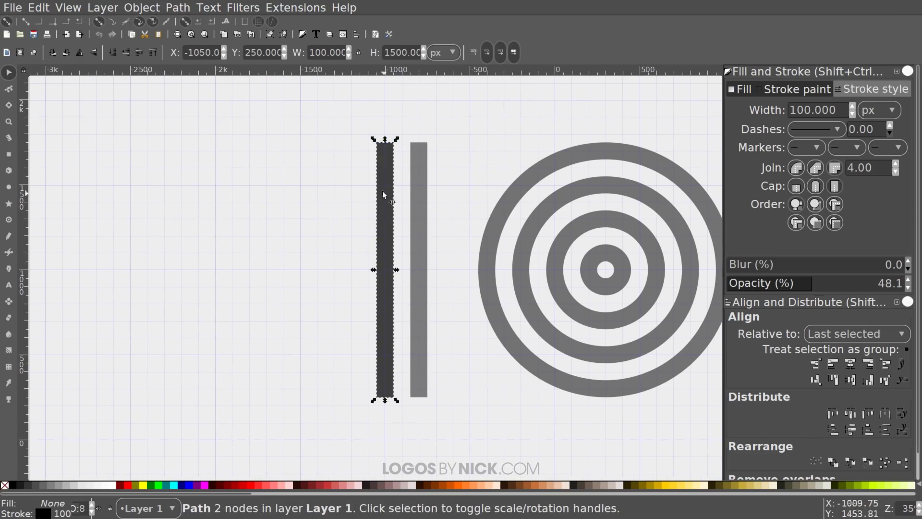
{"action": "left_click_drag", "start_coordinate": [390, 166], "coordinate": [342, 181]}
{"action": "scroll", "coordinate": [347, 172], "scroll_direction": "left", "scroll_amount": 1}
{"action": "key", "text": "ctrl+d"}
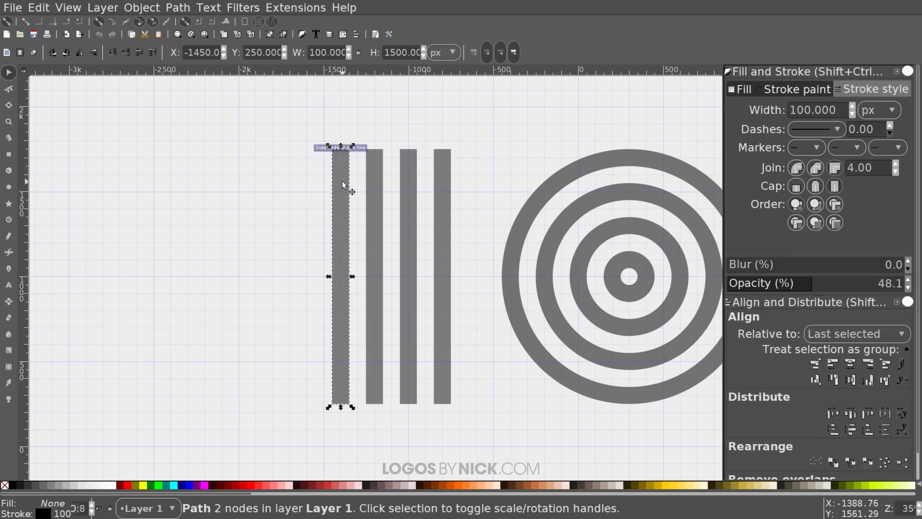
{"action": "left_click_drag", "start_coordinate": [419, 271], "coordinate": [327, 291]}
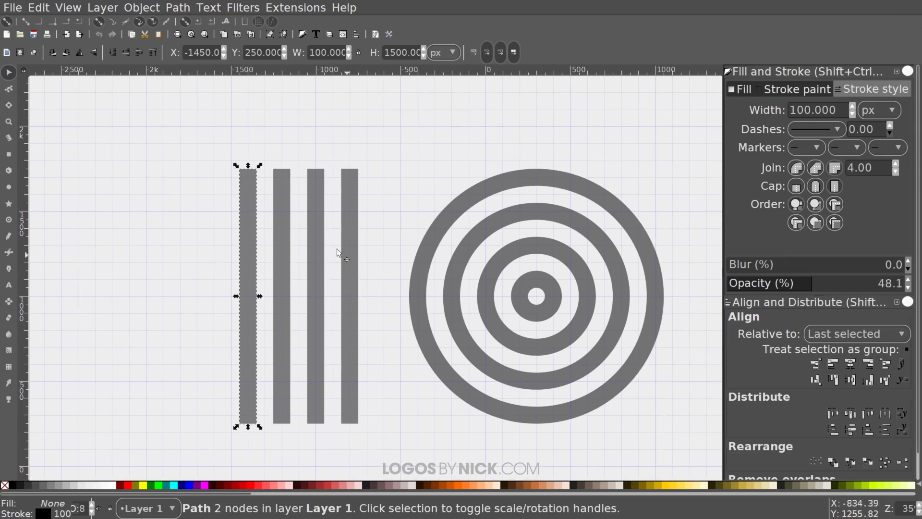
{"action": "scroll", "coordinate": [315, 313], "scroll_direction": "down", "scroll_amount": 1}
{"action": "scroll", "coordinate": [315, 313], "scroll_direction": "right", "scroll_amount": 1}
{"action": "scroll", "coordinate": [315, 314], "scroll_direction": "down", "scroll_amount": 1, "text": "ctrl"}
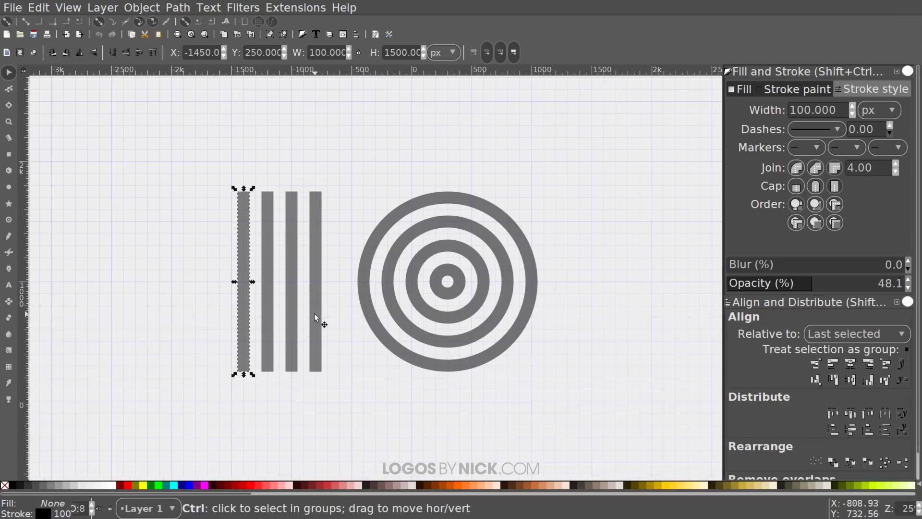
{"action": "mouse_move", "coordinate": [479, 300]}
{"action": "left_mouse_down"}
{"action": "mouse_move", "coordinate": [521, 290]}
{"action": "mouse_move", "coordinate": [485, 294]}
{"action": "left_mouse_up"}
{"action": "left_click_drag", "start_coordinate": [444, 273], "coordinate": [453, 281]}
{"action": "scroll", "coordinate": [453, 281], "scroll_direction": "left", "scroll_amount": 1}
Select all four rings of the target.
{"action": "left_click_drag", "start_coordinate": [630, 441], "coordinate": [361, 136]}
{"action": "scroll", "coordinate": [500, 337], "scroll_direction": "down", "scroll_amount": 1}
{"action": "scroll", "coordinate": [500, 336], "scroll_direction": "right", "scroll_amount": 1}
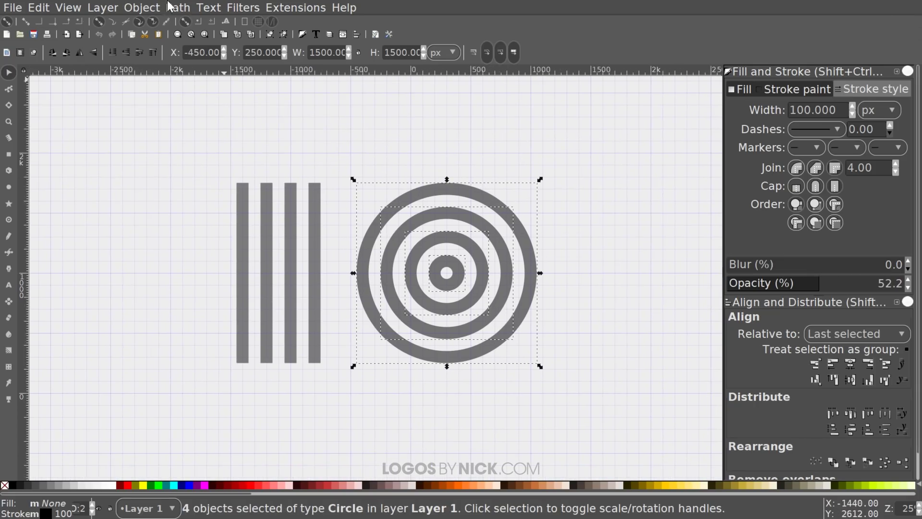
Convert the rings' strokes to paths and union them into one shape.
{"action": "left_click", "coordinate": [183, 9]}
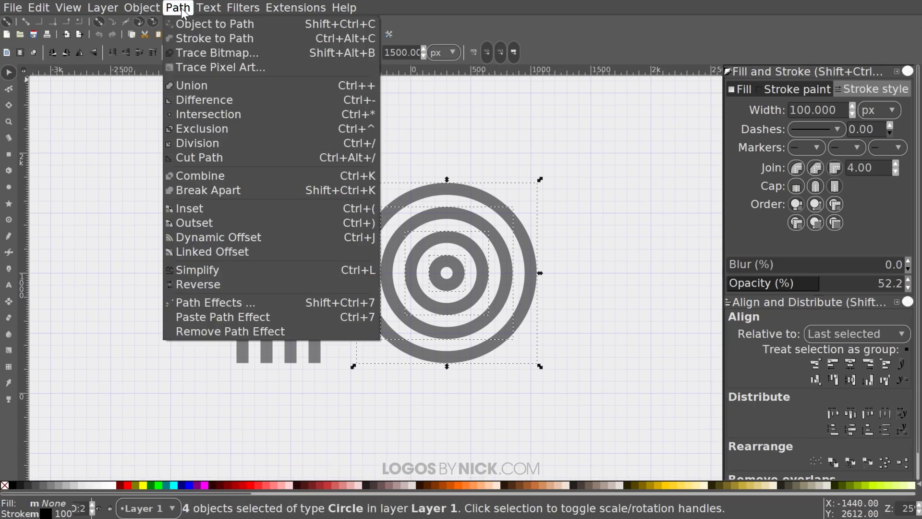
{"action": "left_click", "coordinate": [196, 38]}
{"action": "left_click", "coordinate": [182, 9]}
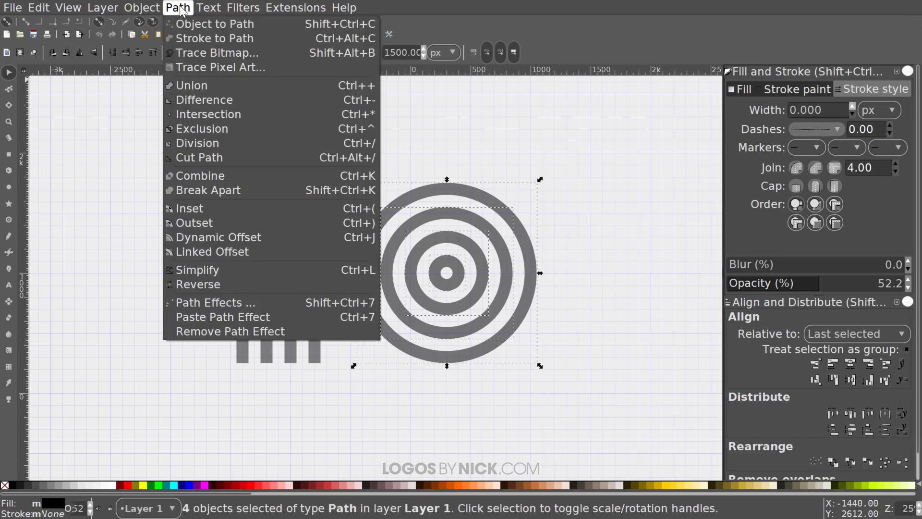
{"action": "left_click", "coordinate": [187, 85]}
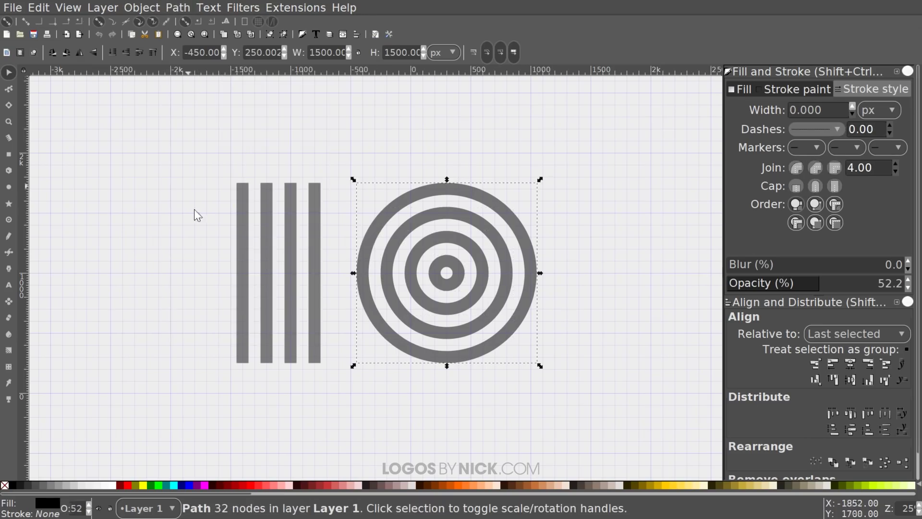
{"action": "scroll", "coordinate": [290, 237], "scroll_direction": "left", "scroll_amount": 1}
Convert the four bars' strokes to paths and union them into one 700 × 1500 px path.
{"action": "left_click_drag", "start_coordinate": [233, 129], "coordinate": [369, 422]}
{"action": "left_click", "coordinate": [181, 8]}
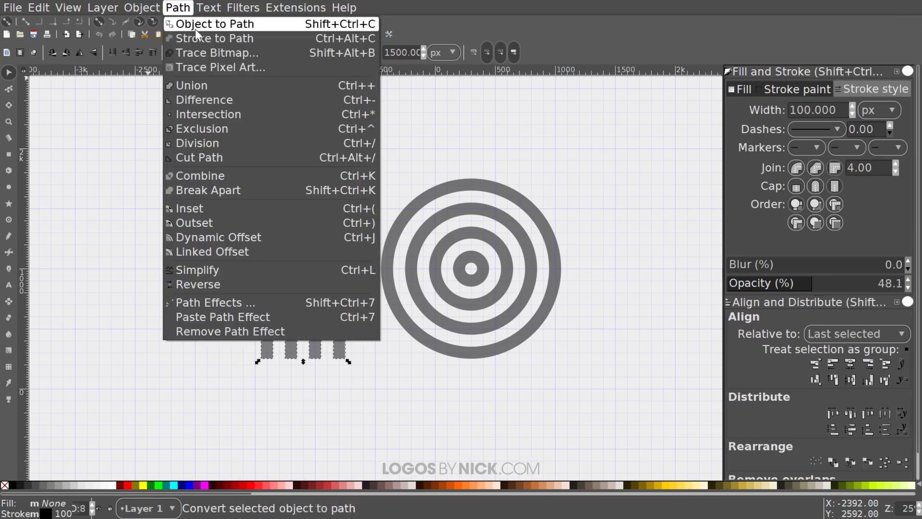
{"action": "left_click", "coordinate": [198, 39]}
{"action": "left_click", "coordinate": [183, 9]}
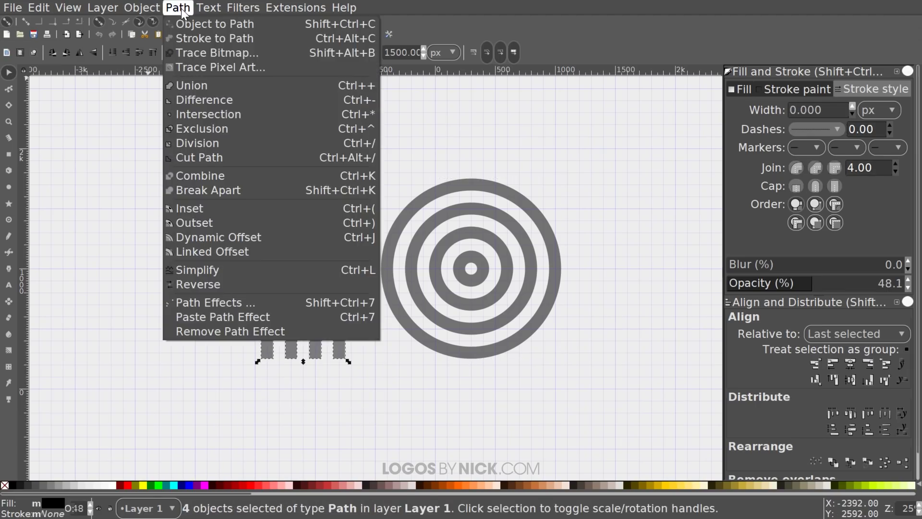
{"action": "left_click", "coordinate": [198, 86]}
{"action": "left_click_drag", "start_coordinate": [530, 238], "coordinate": [489, 255]}
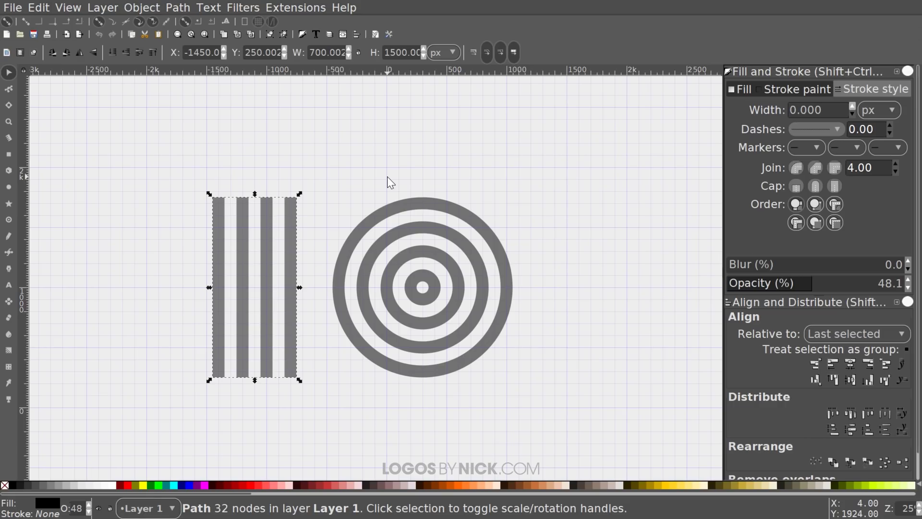
Turn off the page grid and deselect the bars.
{"action": "left_click", "coordinate": [67, 8]}
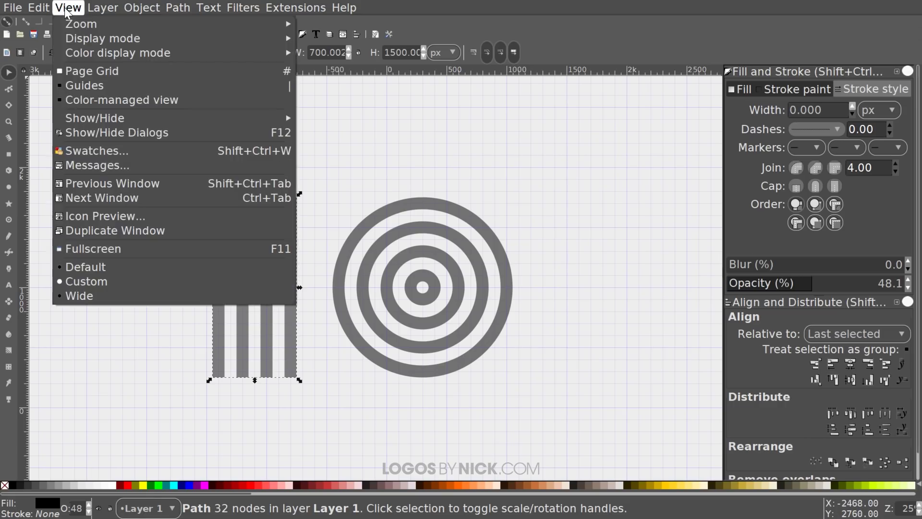
{"action": "left_click", "coordinate": [93, 72]}
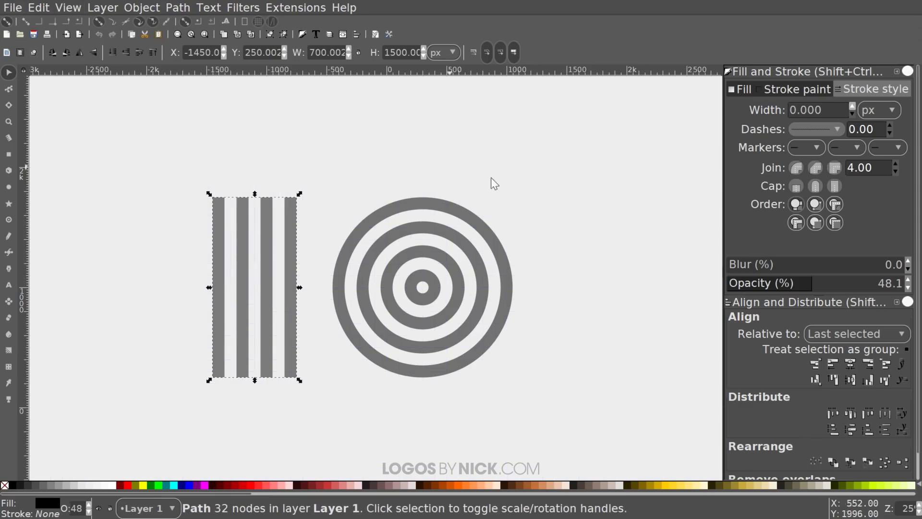
{"action": "left_click_drag", "start_coordinate": [584, 216], "coordinate": [477, 191]}
{"action": "left_click_drag", "start_coordinate": [318, 305], "coordinate": [448, 303]}
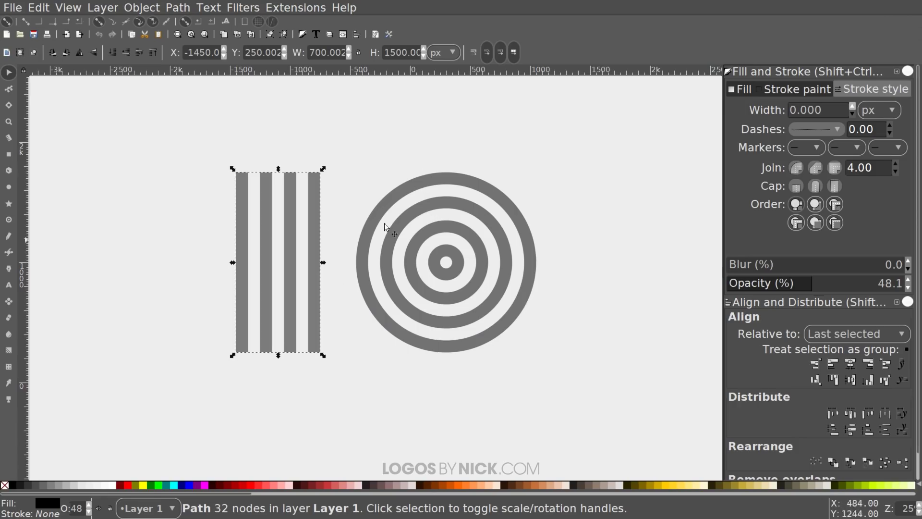
{"action": "left_click", "coordinate": [655, 301]}
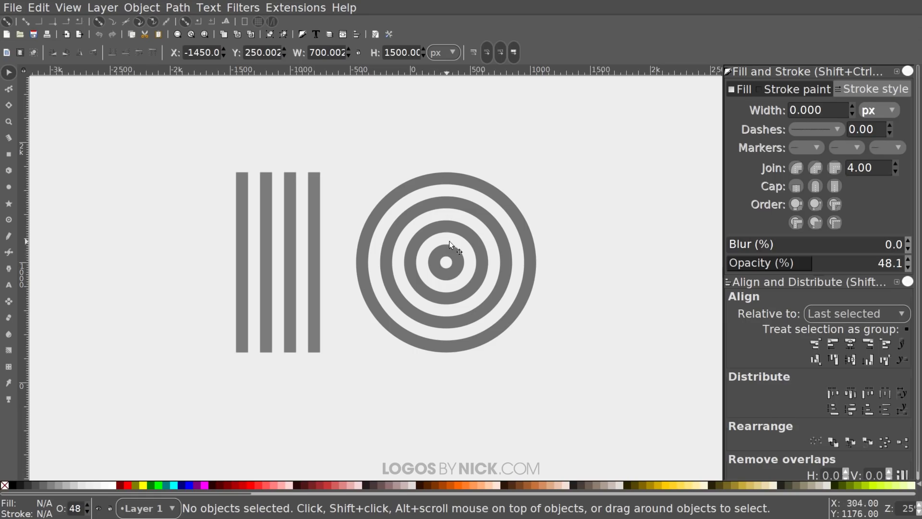
Zoom and pan to centre the view on the ring target.
{"action": "scroll", "coordinate": [465, 245], "scroll_direction": "up", "scroll_amount": 2}
{"action": "scroll", "coordinate": [418, 284], "scroll_direction": "down", "scroll_amount": 1}
{"action": "scroll", "coordinate": [420, 250], "scroll_direction": "down", "scroll_amount": 2}
{"action": "scroll", "coordinate": [421, 251], "scroll_direction": "up", "scroll_amount": 2}
{"action": "left_click_drag", "start_coordinate": [440, 195], "coordinate": [460, 198]}
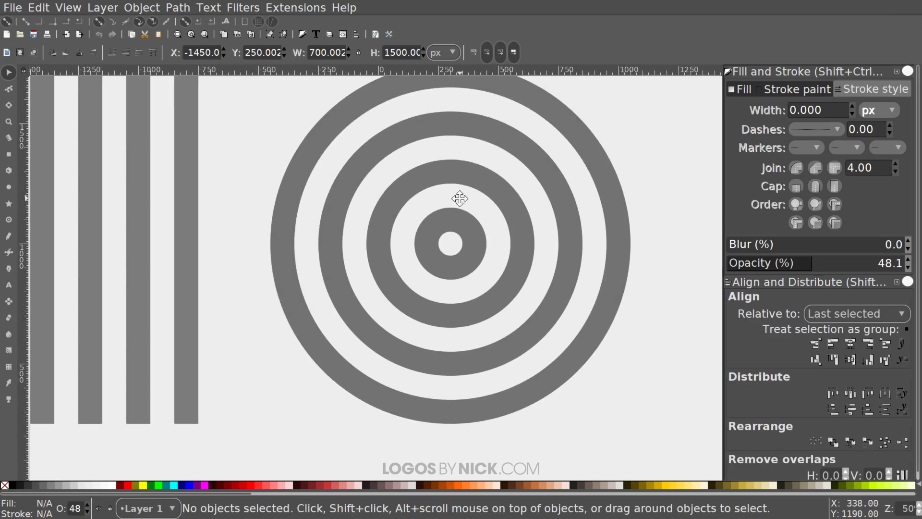
{"action": "scroll", "coordinate": [460, 206], "scroll_direction": "down", "scroll_amount": 1}
{"action": "scroll", "coordinate": [460, 206], "scroll_direction": "up", "scroll_amount": 1}
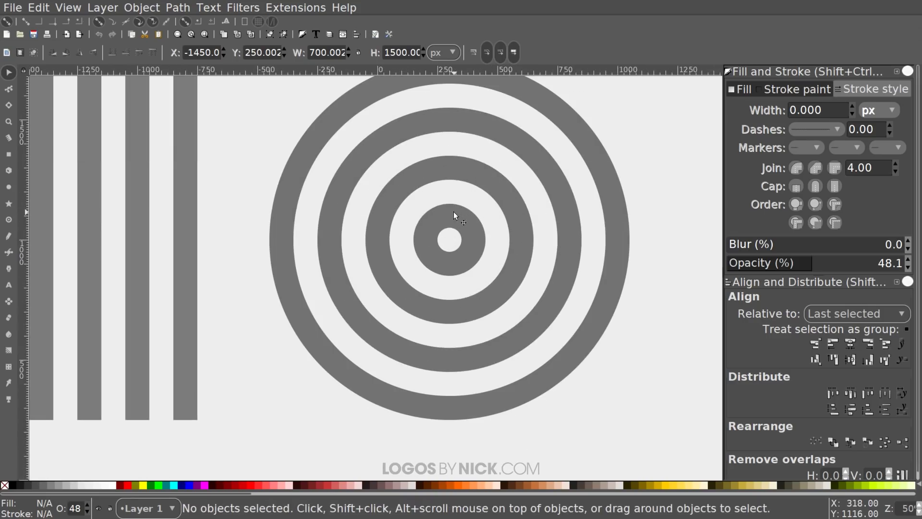
{"action": "scroll", "coordinate": [453, 211], "scroll_direction": "down", "scroll_amount": 2}
{"action": "scroll", "coordinate": [454, 212], "scroll_direction": "up", "scroll_amount": 1}
{"action": "scroll", "coordinate": [454, 212], "scroll_direction": "up", "scroll_amount": 1}
{"action": "scroll", "coordinate": [457, 211], "scroll_direction": "down", "scroll_amount": 1}
{"action": "scroll", "coordinate": [457, 211], "scroll_direction": "left", "scroll_amount": 1}
{"action": "left_click_drag", "start_coordinate": [482, 205], "coordinate": [441, 258]}
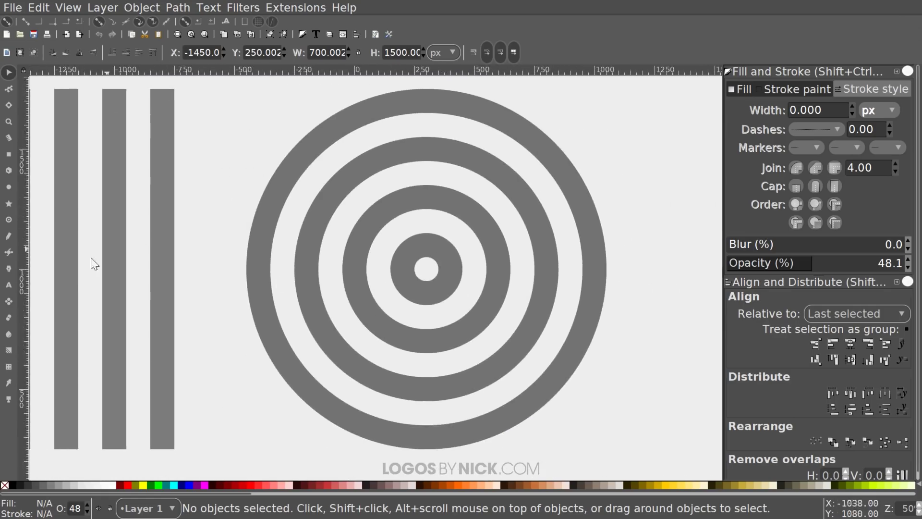
{"action": "left_click", "coordinate": [9, 252]}
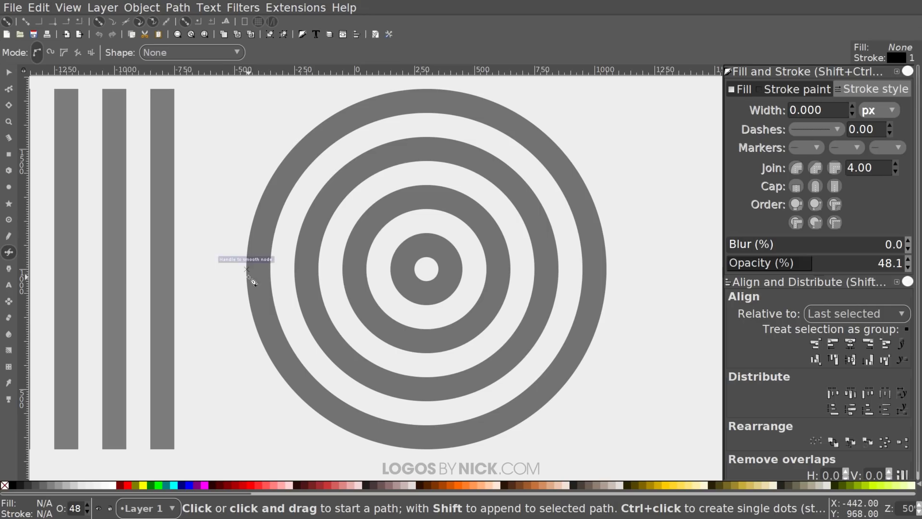
With the Pen tool, outline the upper-left quarter from the left edge to centre, then up and around outside.
{"action": "left_click", "coordinate": [247, 270]}
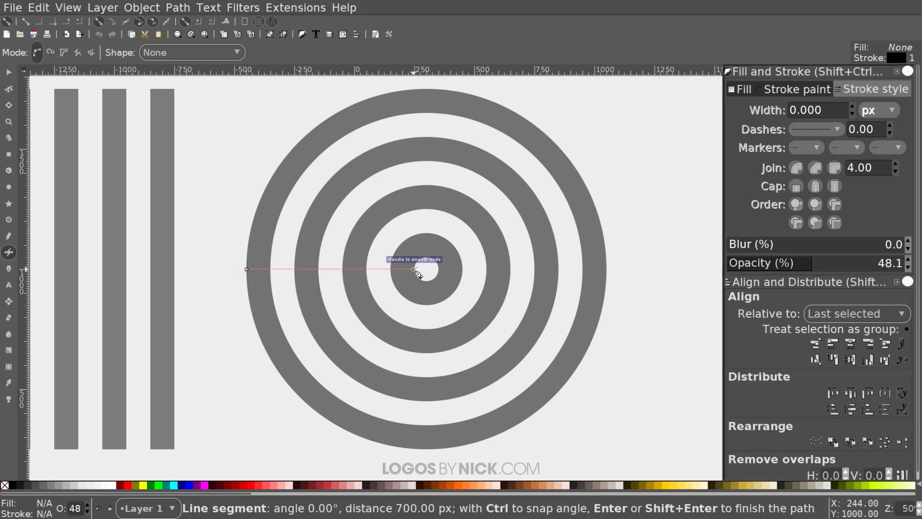
{"action": "left_click", "coordinate": [414, 270]}
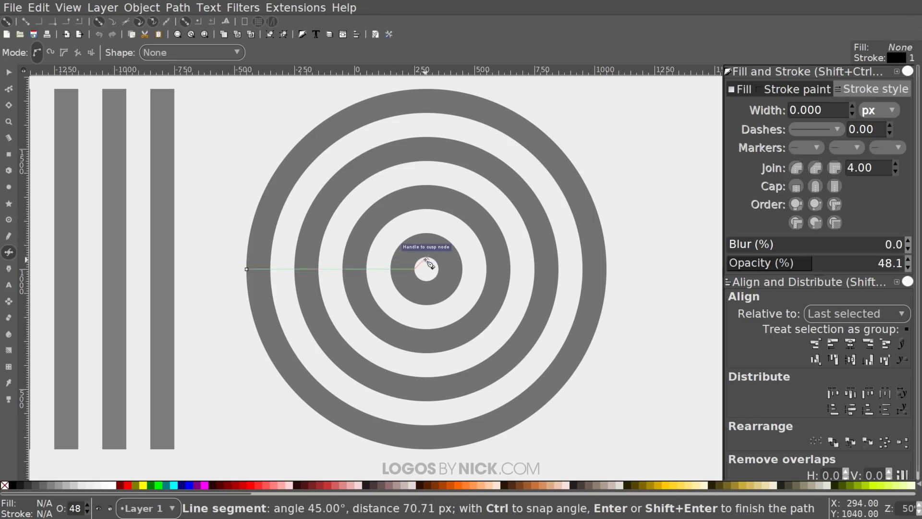
{"action": "left_click", "coordinate": [426, 258]}
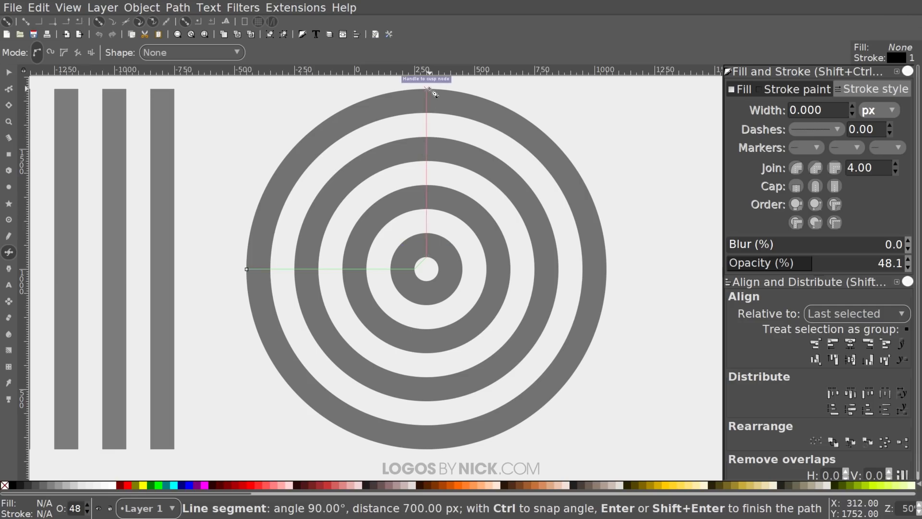
{"action": "left_click_drag", "start_coordinate": [434, 95], "coordinate": [468, 187]}
{"action": "left_click", "coordinate": [446, 143]}
{"action": "left_click_drag", "start_coordinate": [387, 140], "coordinate": [371, 144]}
{"action": "left_click_drag", "start_coordinate": [345, 160], "coordinate": [298, 189]}
{"action": "left_click_drag", "start_coordinate": [279, 213], "coordinate": [276, 233]}
{"action": "left_click_drag", "start_coordinate": [258, 320], "coordinate": [256, 330]}
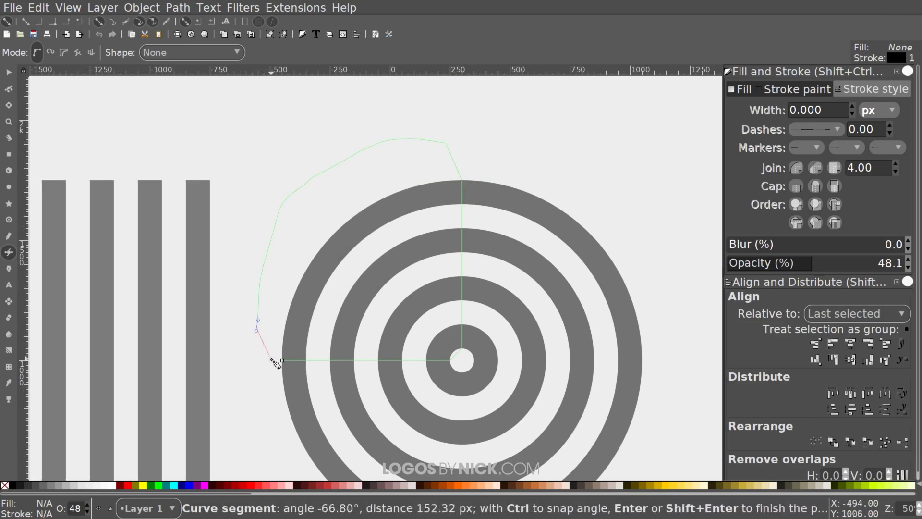
{"action": "left_click", "coordinate": [286, 363]}
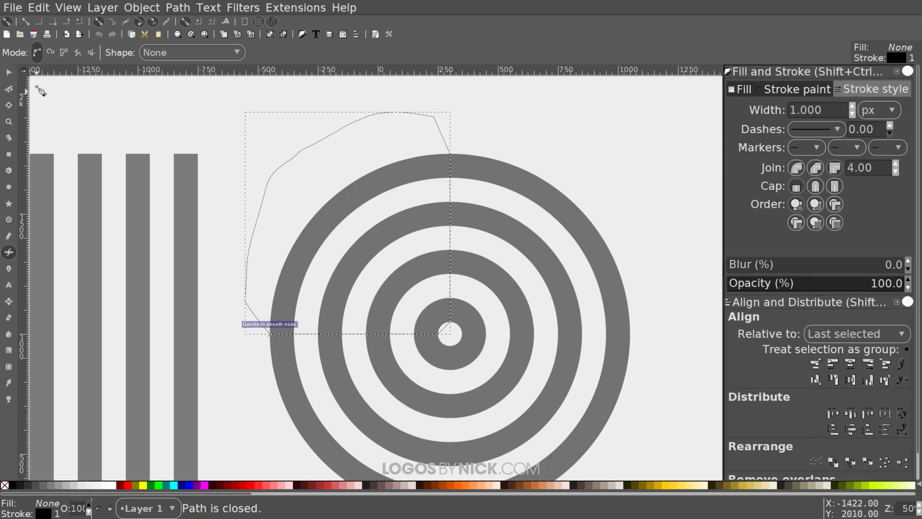
Intersect the target with the outline so only its upper-left quarter arcs remain.
{"action": "key", "text": "s"}
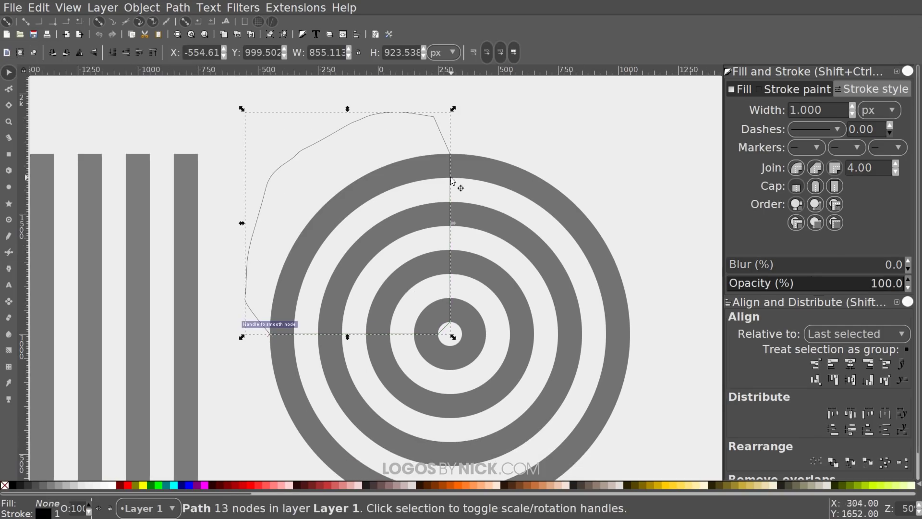
{"action": "left_click", "coordinate": [503, 173], "text": "shift"}
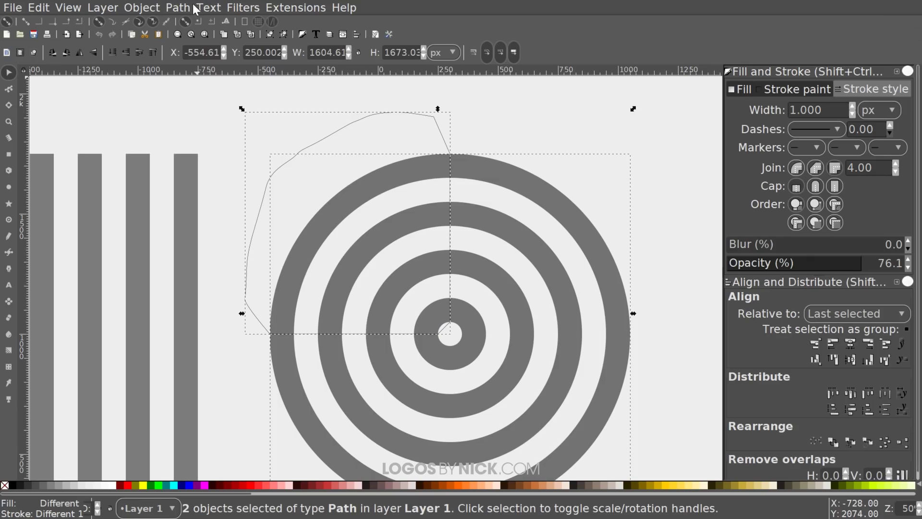
{"action": "left_click", "coordinate": [177, 8]}
{"action": "left_click", "coordinate": [195, 115]}
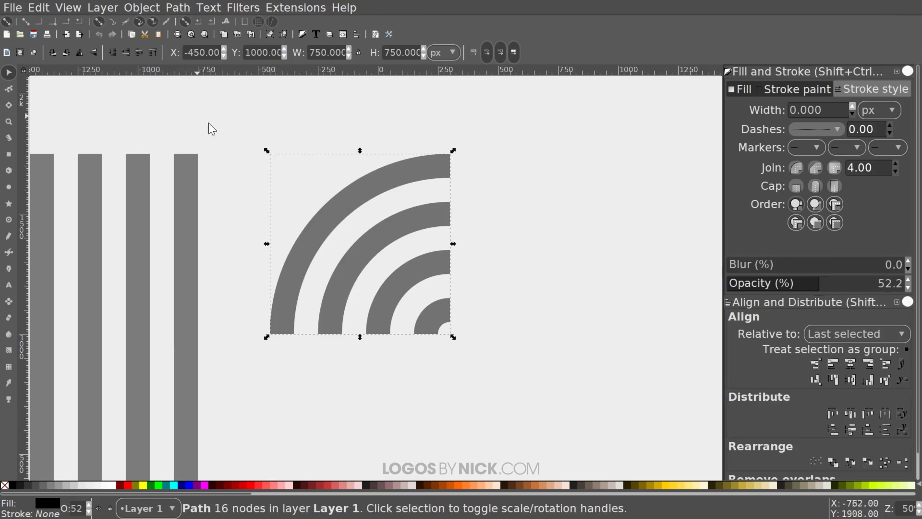
Move the quarter arcs up and right, and move the four bars up beside them.
{"action": "scroll", "coordinate": [451, 300], "scroll_direction": "down", "scroll_amount": 2}
{"action": "left_click_drag", "start_coordinate": [451, 300], "coordinate": [459, 209]}
{"action": "left_click_drag", "start_coordinate": [473, 279], "coordinate": [385, 341]}
{"action": "left_click_drag", "start_coordinate": [402, 300], "coordinate": [420, 209]}
{"action": "left_click_drag", "start_coordinate": [170, 315], "coordinate": [170, 262]}
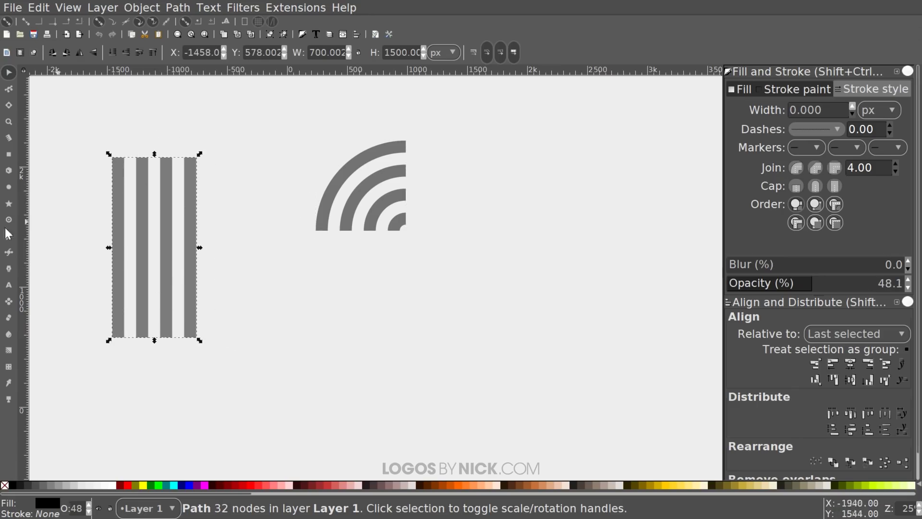
{"action": "mouse_move", "coordinate": [401, 165]}
{"action": "left_mouse_down"}
{"action": "mouse_move", "coordinate": [439, 162]}
{"action": "mouse_move", "coordinate": [394, 139]}
{"action": "mouse_move", "coordinate": [427, 152]}
{"action": "mouse_move", "coordinate": [398, 164]}
{"action": "left_mouse_up"}
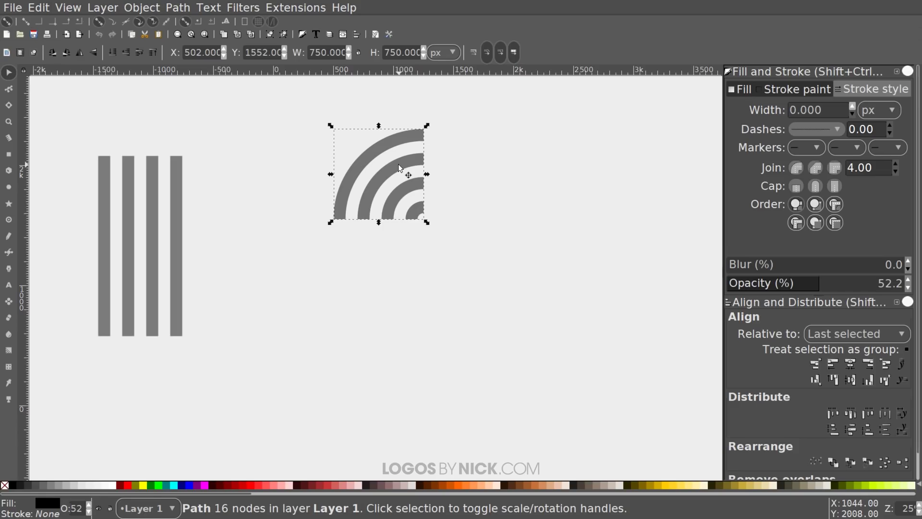
Duplicate the quarter arcs, flip the copy horizontally, and slide it right to form a half-ring arch.
{"action": "key", "text": "ctrl+d"}
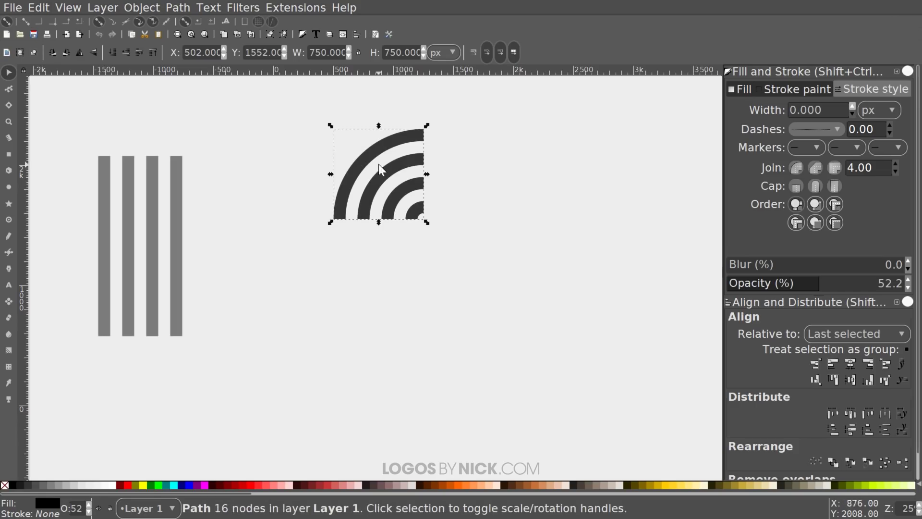
{"action": "left_click", "coordinate": [80, 54]}
{"action": "left_click_drag", "start_coordinate": [336, 137], "coordinate": [428, 136]}
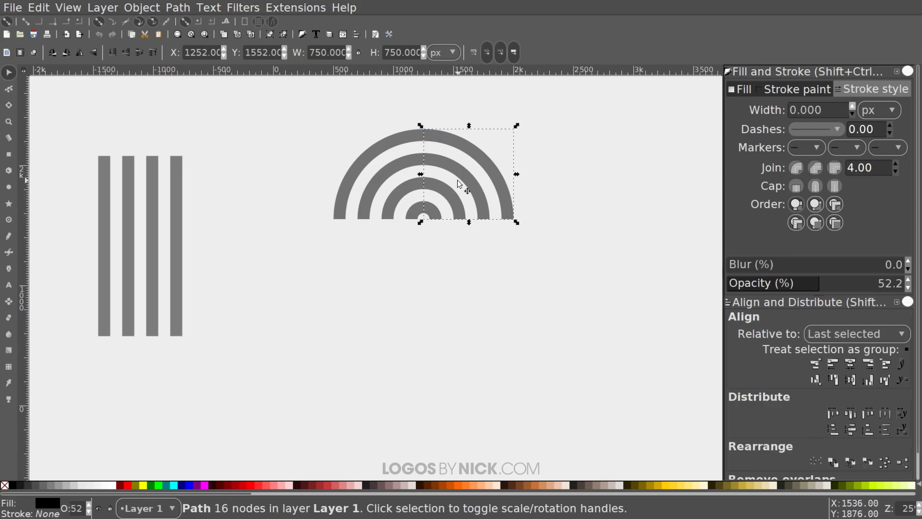
Duplicate the right-hand quarter and flip it vertically so it overlaps the arch.
{"action": "key", "text": "ctrl"}
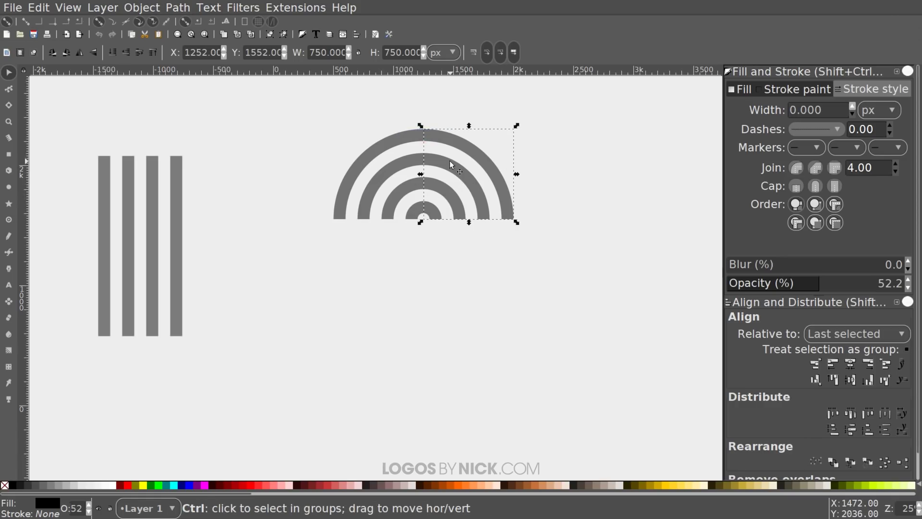
{"action": "key", "text": "ctrl+d"}
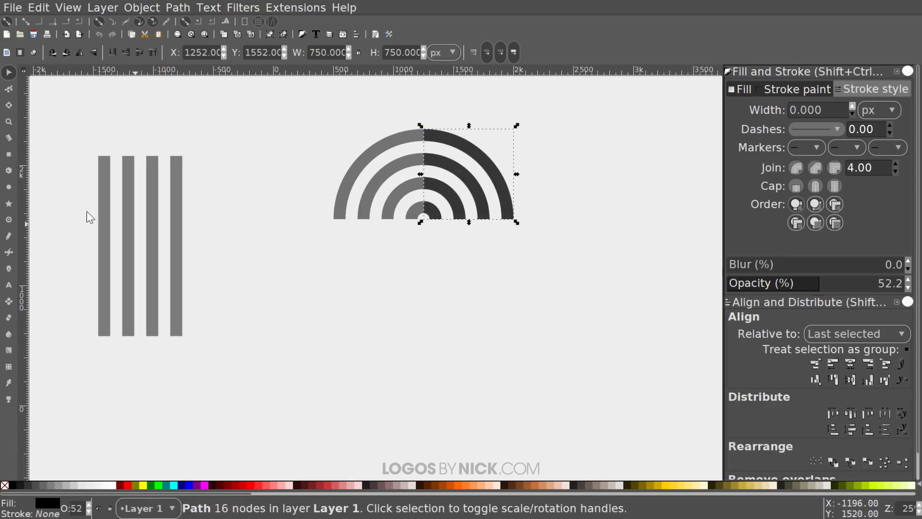
{"action": "left_click", "coordinate": [94, 53]}
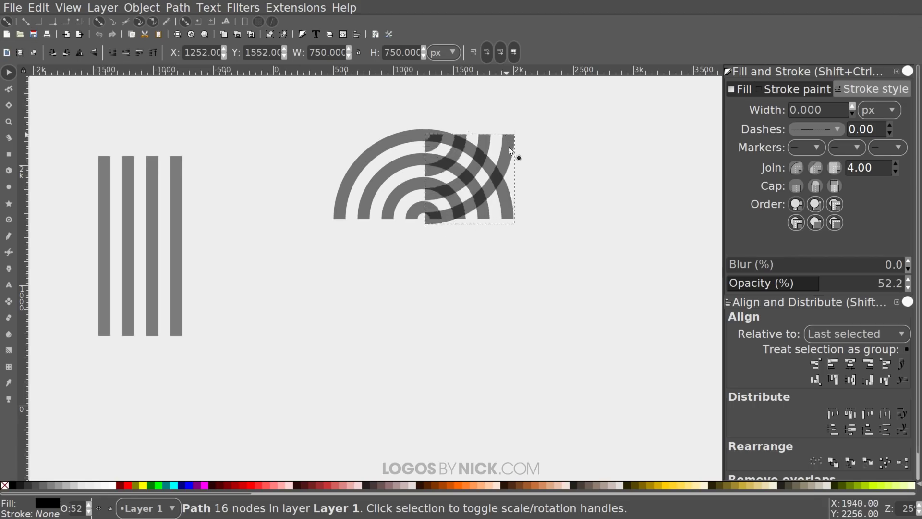
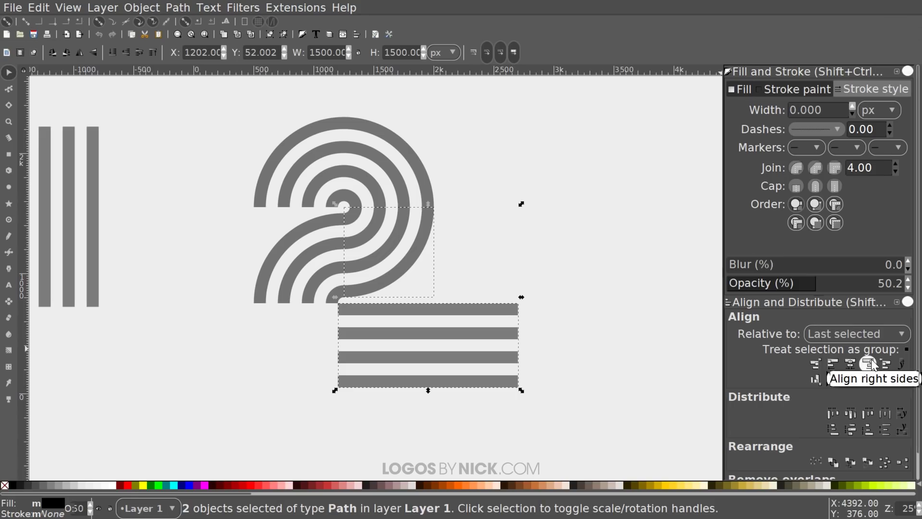
Right-align the four horizontal bars directly beneath the concentric-arc spiral.
{"action": "left_click", "coordinate": [873, 365]}
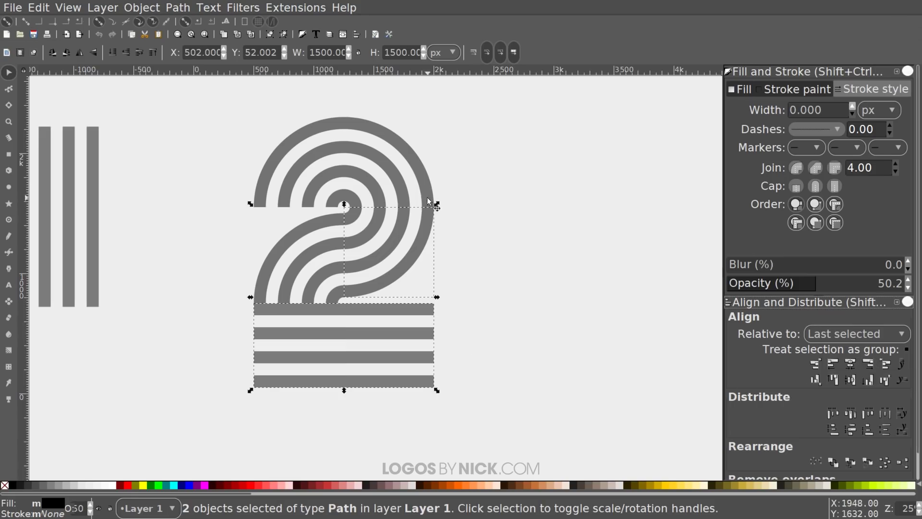
{"action": "left_click", "coordinate": [619, 359]}
{"action": "left_click_drag", "start_coordinate": [587, 265], "coordinate": [609, 256]}
{"action": "left_click_drag", "start_coordinate": [425, 338], "coordinate": [463, 324]}
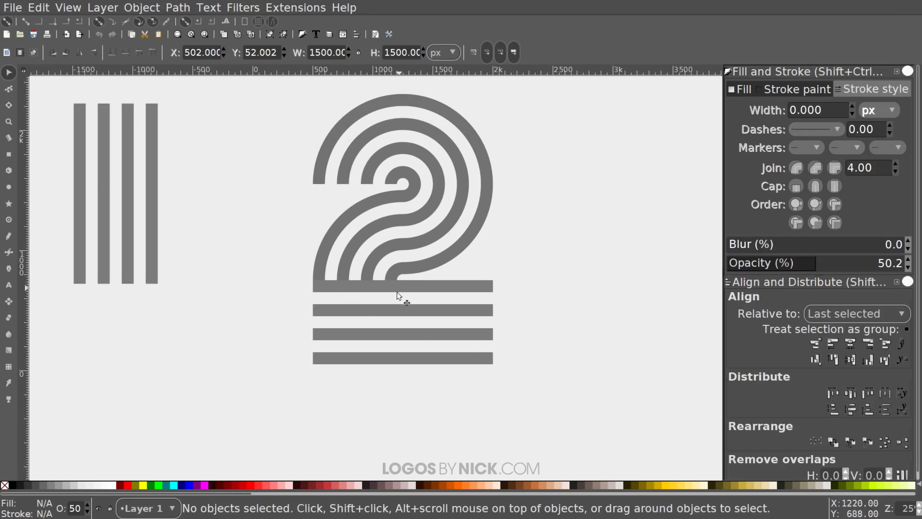
Shorten the four bars so their left ends snap to the curve's end node, then duplicate them.
{"action": "left_click", "coordinate": [9, 89]}
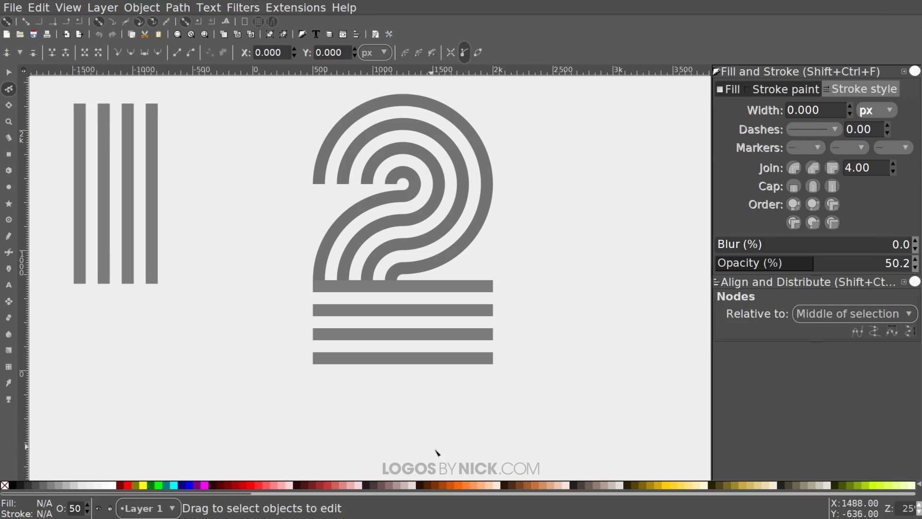
{"action": "left_click", "coordinate": [447, 292]}
{"action": "left_click_drag", "start_coordinate": [347, 407], "coordinate": [293, 253]}
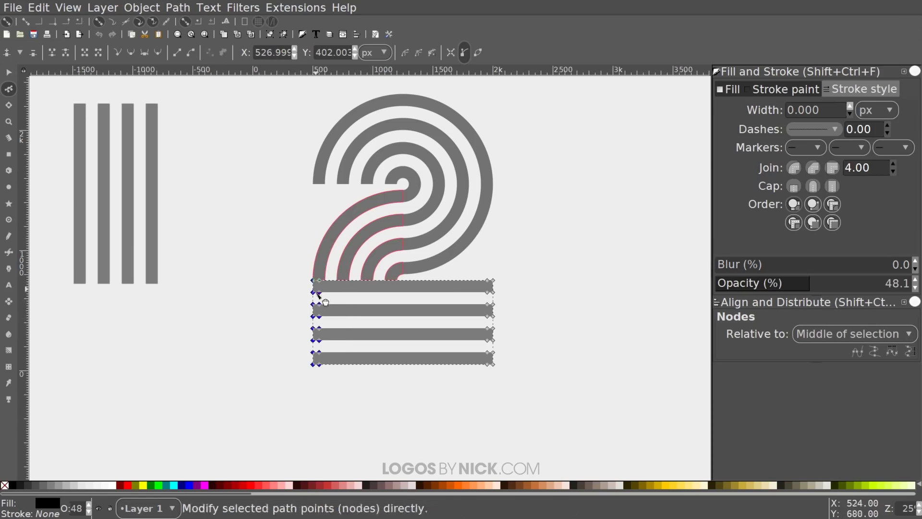
{"action": "scroll", "coordinate": [370, 403], "scroll_direction": "up", "scroll_amount": 1}
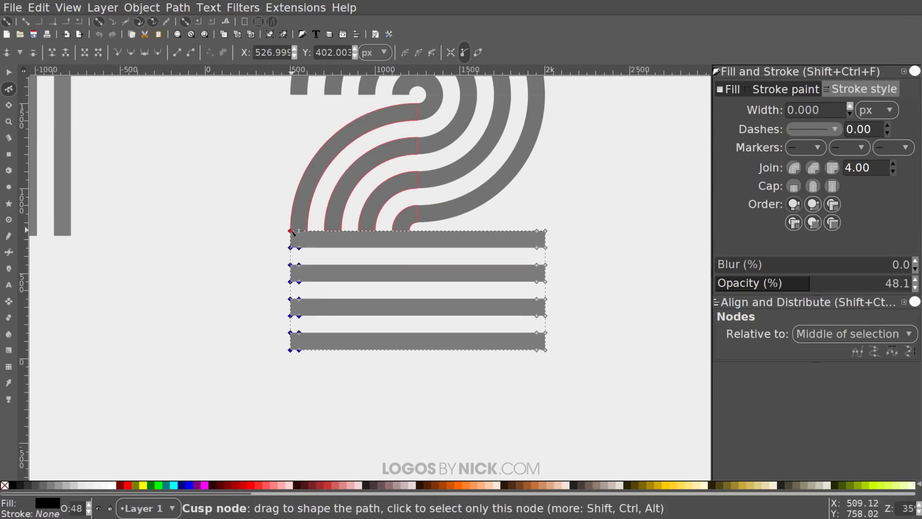
{"action": "left_click_drag", "start_coordinate": [290, 231], "coordinate": [412, 237]}
{"action": "scroll", "coordinate": [429, 380], "scroll_direction": "up", "scroll_amount": 1}
{"action": "left_click_drag", "start_coordinate": [429, 379], "coordinate": [422, 404]}
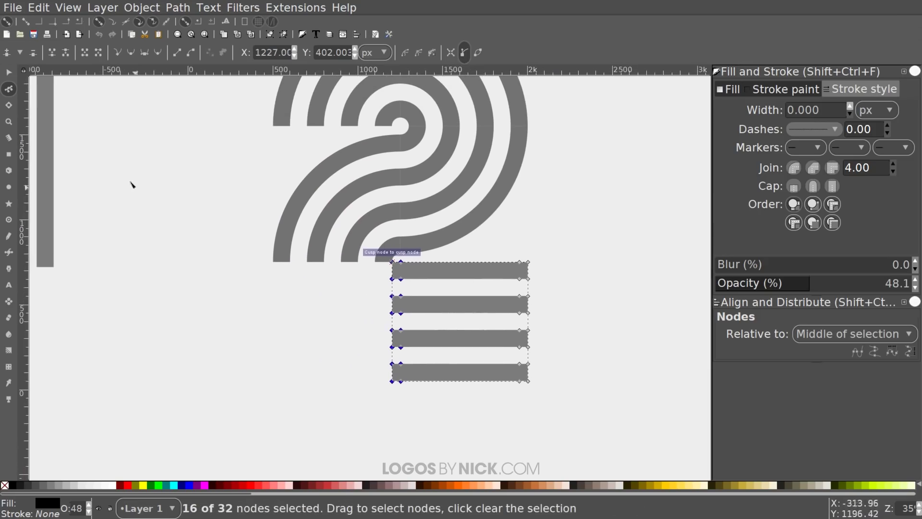
{"action": "left_click", "coordinate": [9, 72]}
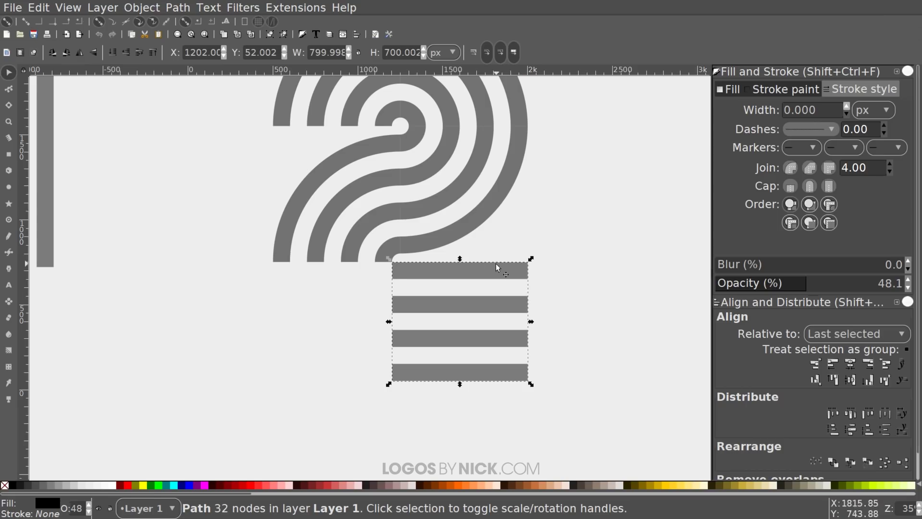
{"action": "key", "text": "ctrl+d"}
Rotate the bar copy 90° clockwise and place it under the 2's curves.
{"action": "left_click_drag", "start_coordinate": [506, 264], "coordinate": [318, 283]}
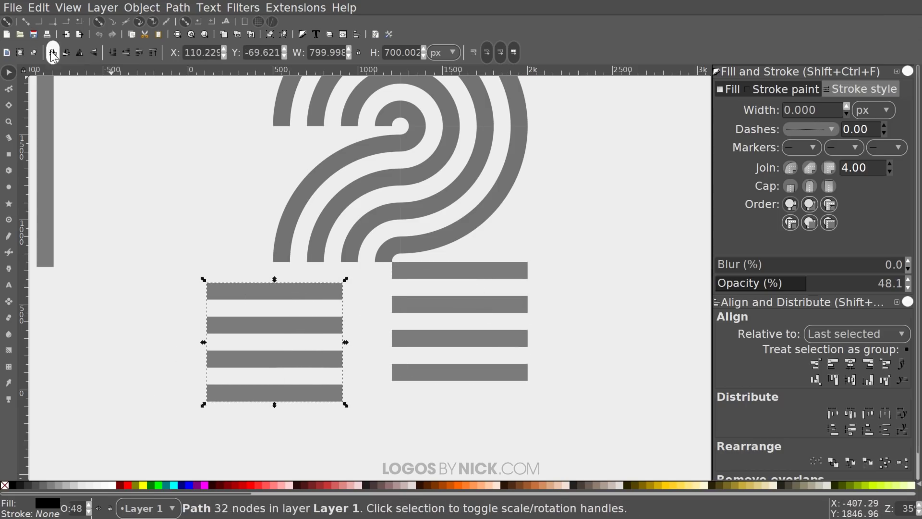
{"action": "left_click", "coordinate": [66, 53]}
{"action": "left_click_drag", "start_coordinate": [338, 283], "coordinate": [402, 252]}
{"action": "scroll", "coordinate": [379, 273], "scroll_direction": "up", "scroll_amount": 3}
{"action": "scroll", "coordinate": [402, 251], "scroll_direction": "down", "scroll_amount": 3}
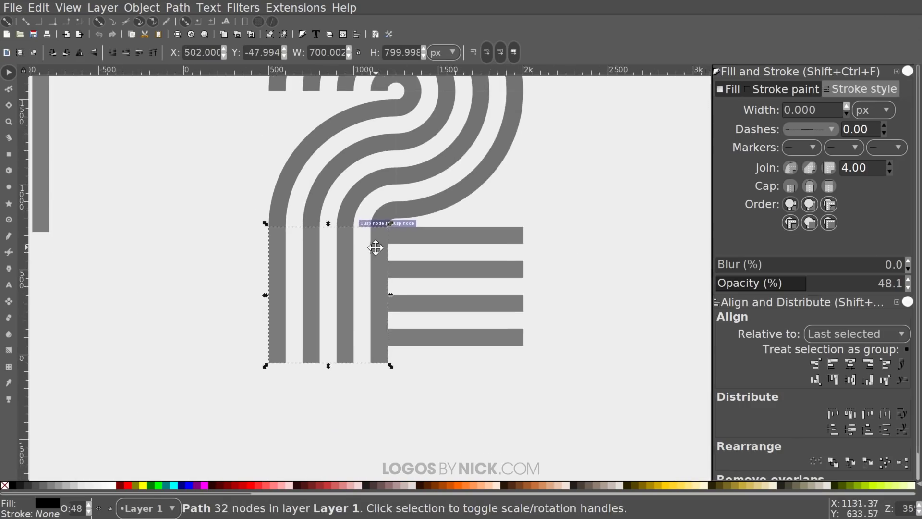
{"action": "scroll", "coordinate": [376, 247], "scroll_direction": "up", "scroll_amount": 2}
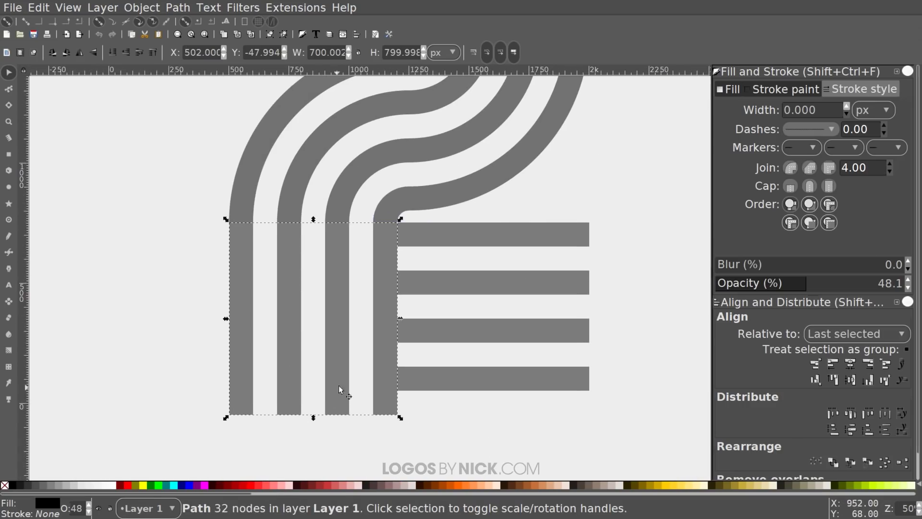
Raise the vertical bars' bottom nodes 100 px to sit level with the bottom horizontal bar.
{"action": "left_click", "coordinate": [9, 89]}
{"action": "left_click_drag", "start_coordinate": [455, 431], "coordinate": [146, 379]}
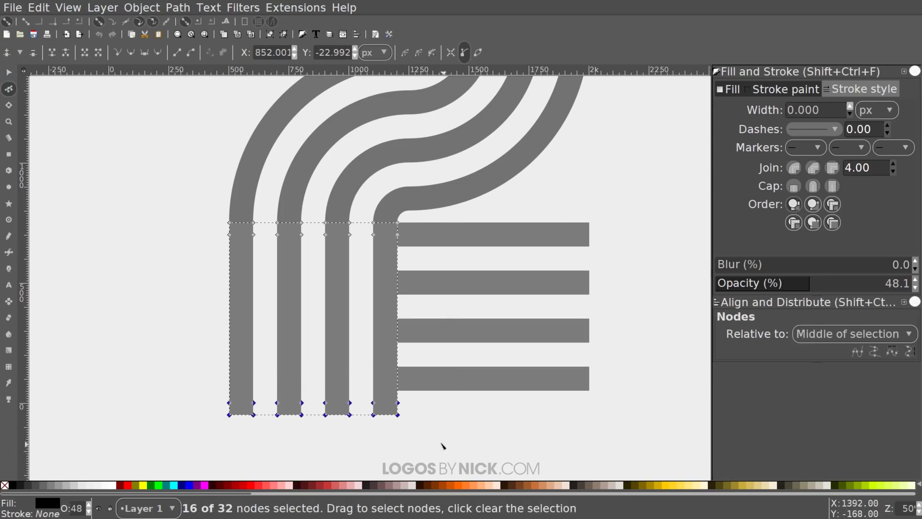
{"action": "left_click_drag", "start_coordinate": [398, 415], "coordinate": [397, 392]}
{"action": "scroll", "coordinate": [334, 353], "scroll_direction": "down", "scroll_amount": 3}
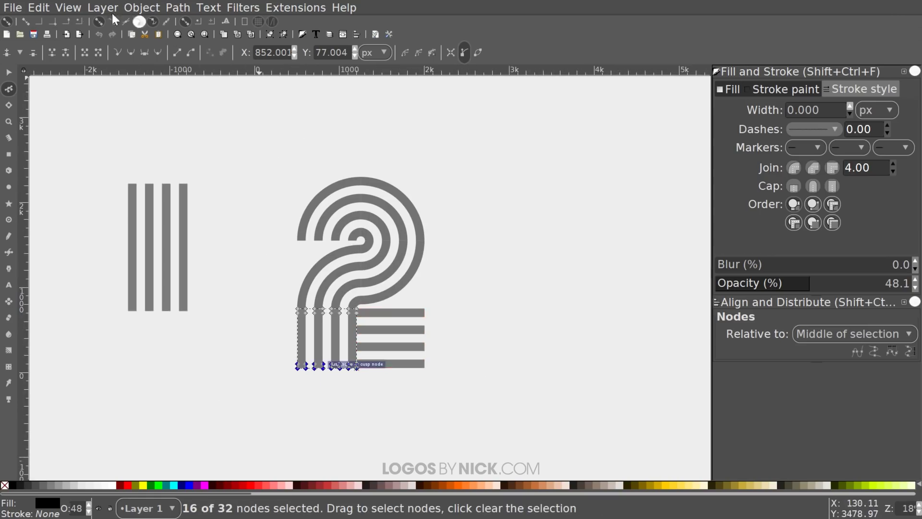
{"action": "left_click", "coordinate": [9, 73]}
{"action": "left_click", "coordinate": [599, 266]}
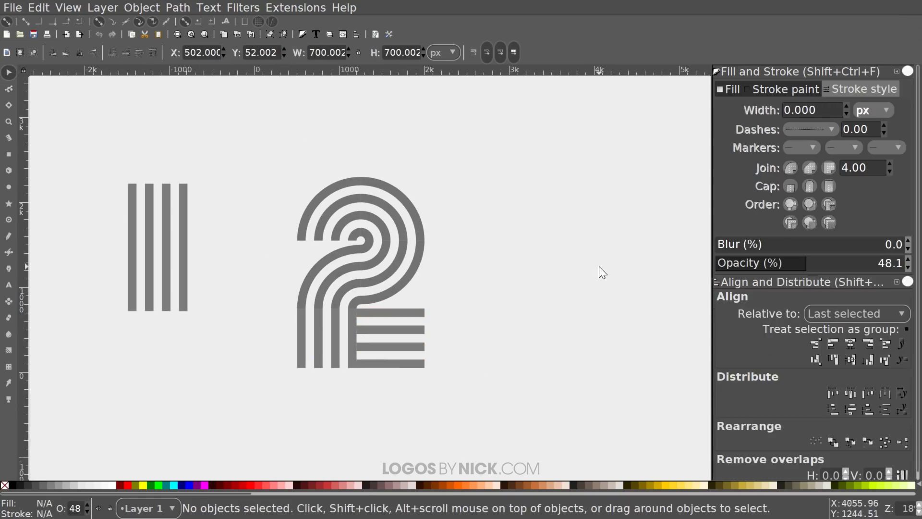
Select the 2's top arc pieces and flip one horizontally.
{"action": "left_click_drag", "start_coordinate": [576, 286], "coordinate": [515, 286]}
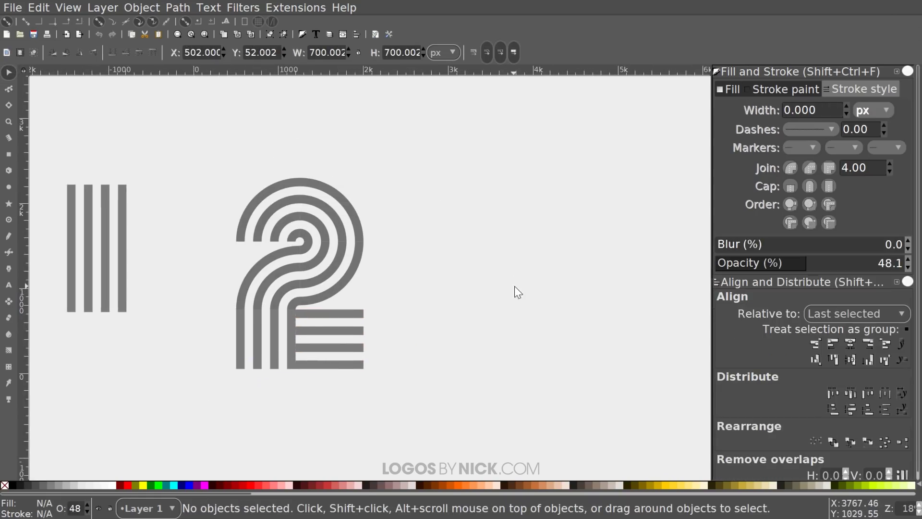
{"action": "left_click", "coordinate": [315, 263]}
{"action": "left_click", "coordinate": [280, 199]}
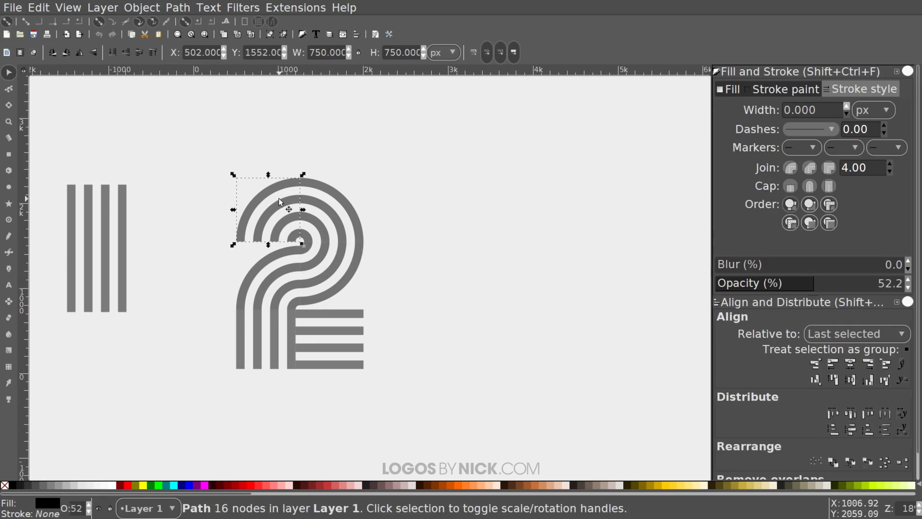
{"action": "left_click", "coordinate": [316, 200]}
{"action": "key", "text": "h"}
Duplicate both top arcs and the S-curve and move the copy straight right of the 2.
{"action": "left_click", "coordinate": [327, 204], "text": "shift"}
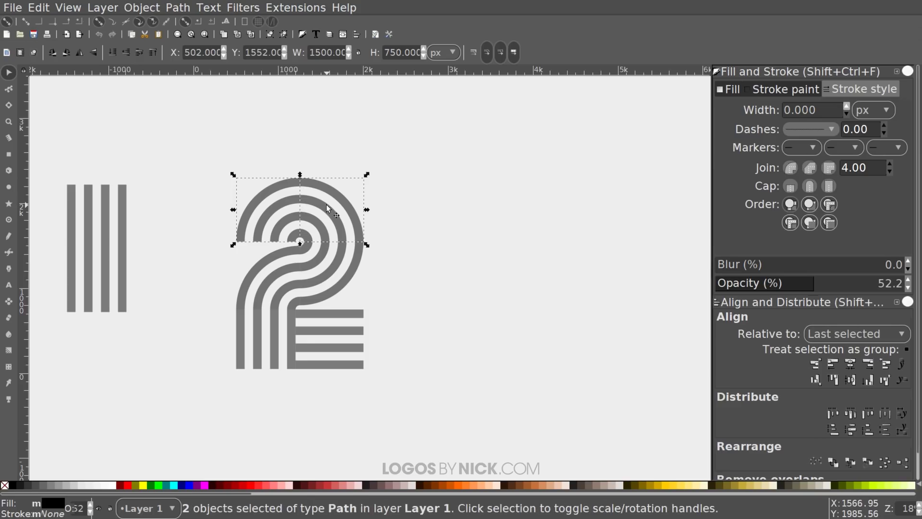
{"action": "left_click", "coordinate": [340, 258], "text": "shift"}
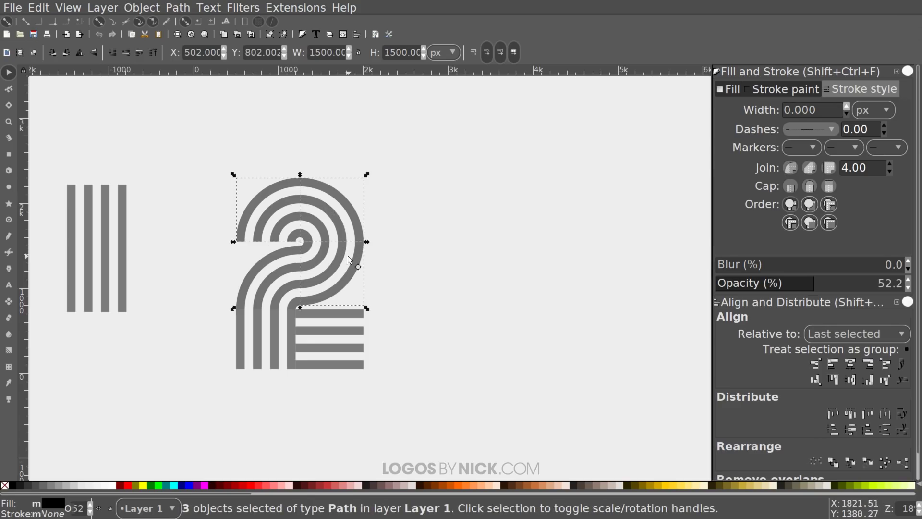
{"action": "key", "text": "ctrl+d"}
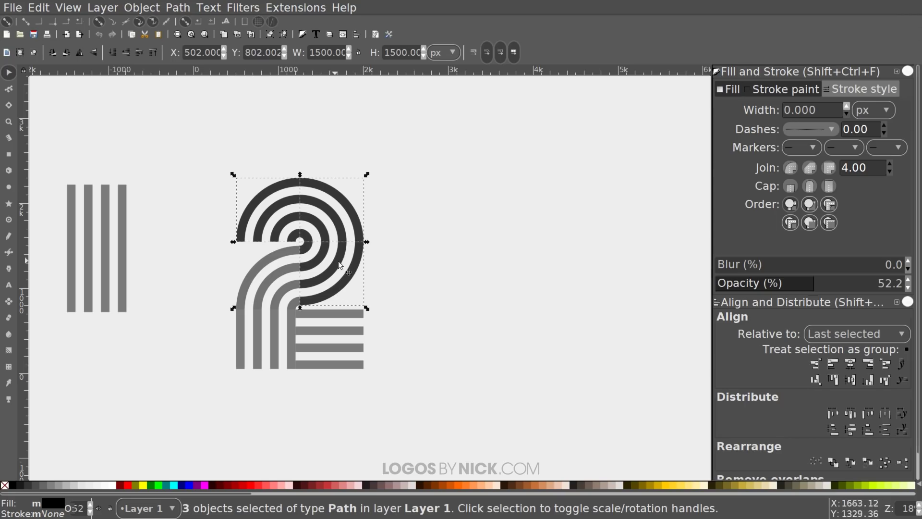
{"action": "key", "text": "ctrl"}
{"action": "left_click_drag", "start_coordinate": [344, 259], "coordinate": [543, 264]}
{"action": "key", "text": "Escape"}
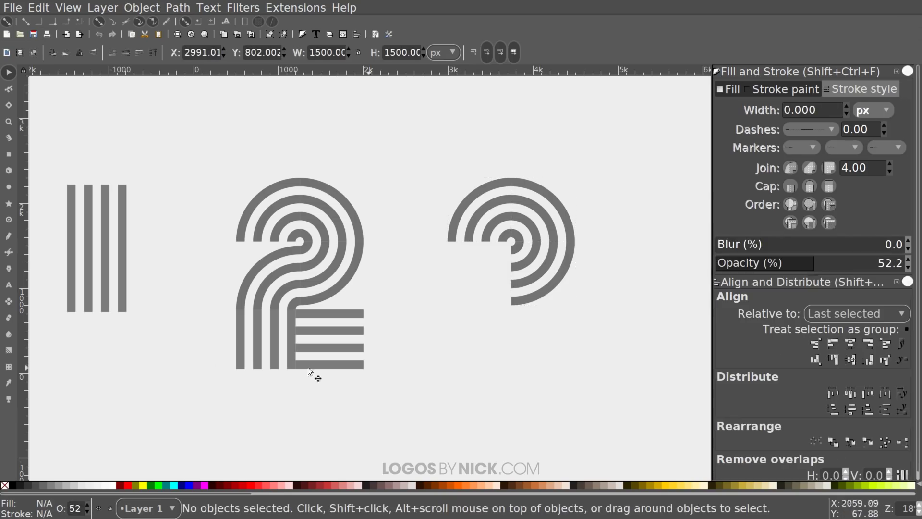
{"action": "left_click", "coordinate": [121, 212]}
{"action": "left_click", "coordinate": [343, 312]}
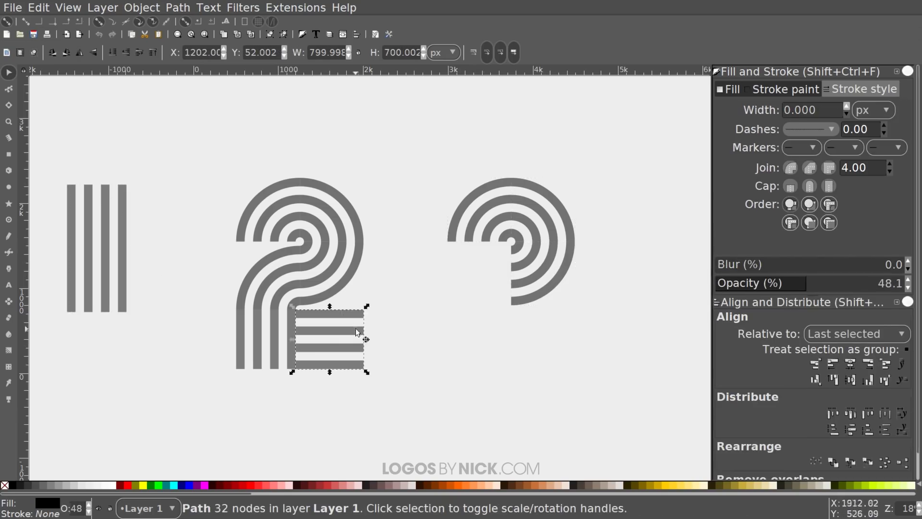
Duplicate the horizontal bars and move the copy toward the new spiral.
{"action": "key", "text": "ctrl+d"}
{"action": "left_click_drag", "start_coordinate": [353, 315], "coordinate": [501, 251]}
{"action": "scroll", "coordinate": [480, 279], "scroll_direction": "up", "scroll_amount": 2}
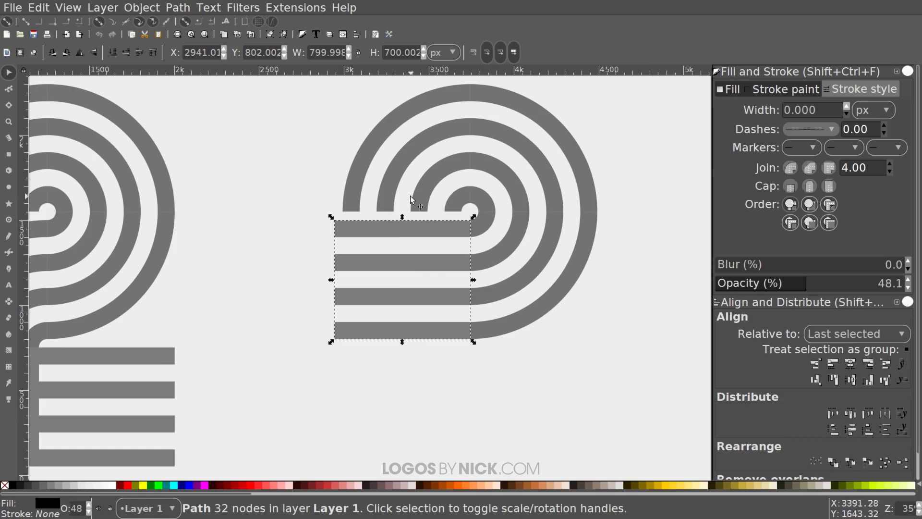
Draw a closed Bezier outline from the arc's end node around the bars' left part.
{"action": "left_click", "coordinate": [8, 253]}
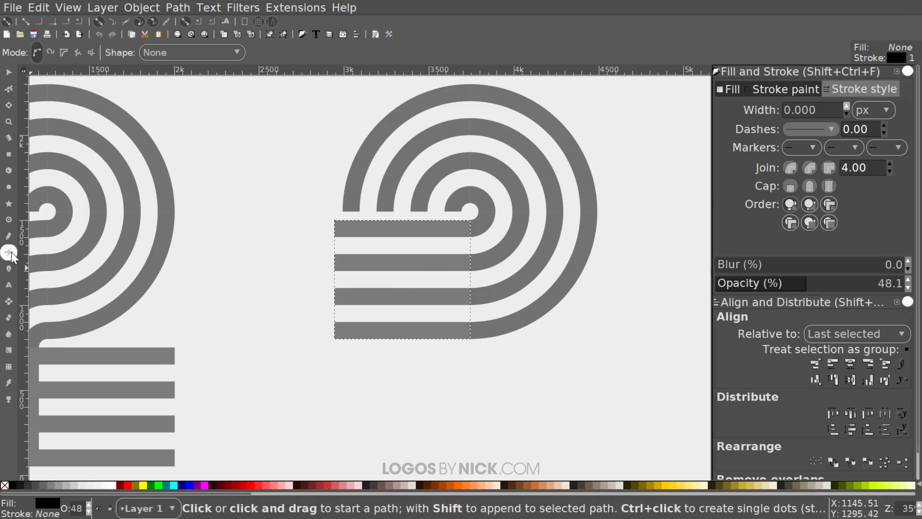
{"action": "left_click", "coordinate": [411, 212]}
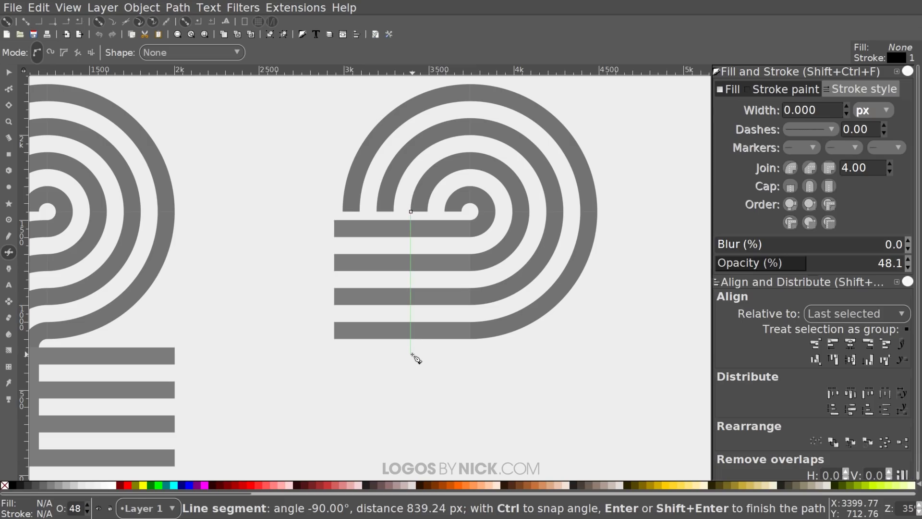
{"action": "left_click", "coordinate": [388, 371]}
{"action": "left_click", "coordinate": [300, 365]}
{"action": "left_click_drag", "start_coordinate": [287, 333], "coordinate": [284, 326]}
{"action": "left_click_drag", "start_coordinate": [264, 295], "coordinate": [263, 289]}
{"action": "left_click_drag", "start_coordinate": [262, 251], "coordinate": [263, 244]}
{"action": "left_click_drag", "start_coordinate": [277, 205], "coordinate": [279, 195]}
{"action": "left_click_drag", "start_coordinate": [354, 180], "coordinate": [360, 180]}
{"action": "left_click", "coordinate": [410, 211]}
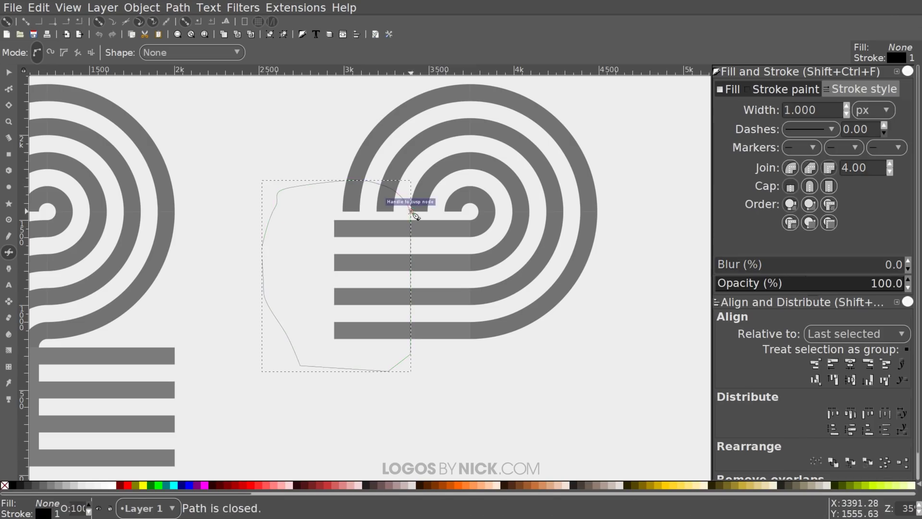
Cut the bars with the outline using Path > Difference.
{"action": "left_click", "coordinate": [9, 72]}
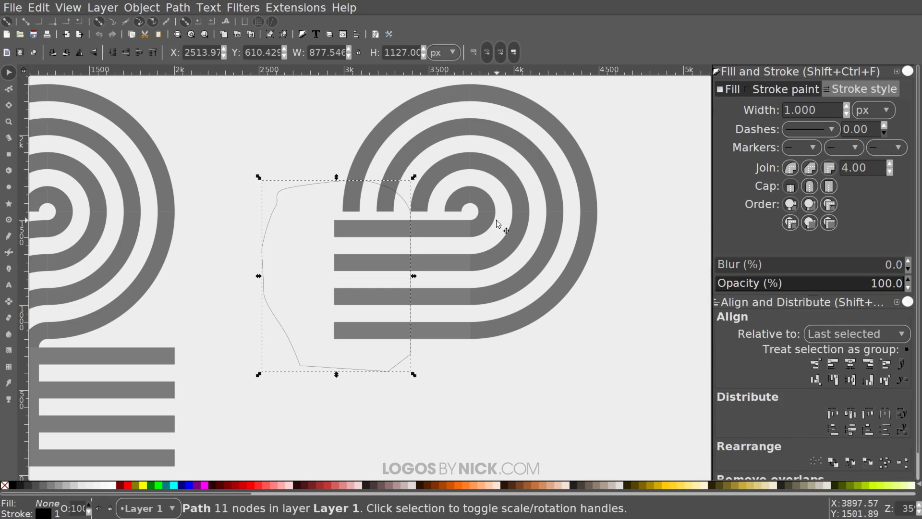
{"action": "key", "text": "shift"}
{"action": "left_click", "coordinate": [432, 225], "text": "shift"}
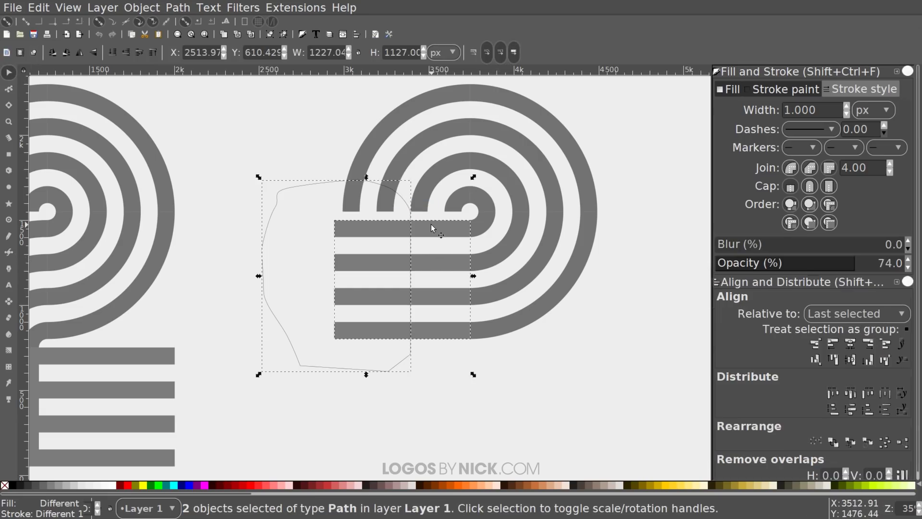
{"action": "left_click", "coordinate": [178, 7]}
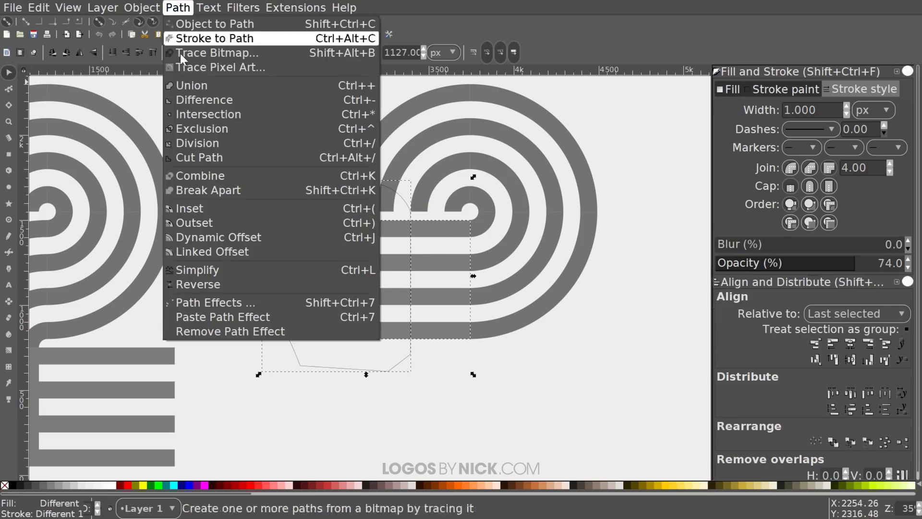
{"action": "left_click", "coordinate": [211, 97]}
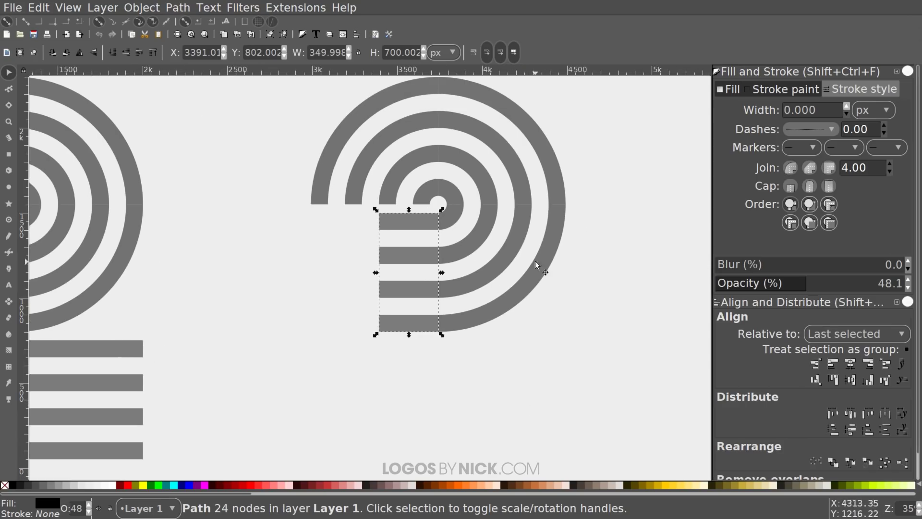
{"action": "scroll", "coordinate": [532, 261], "scroll_direction": "right", "scroll_amount": 2}
Move the upper-right arc piece over the bars and add a vertically flipped copy below.
{"action": "left_click", "coordinate": [434, 135]}
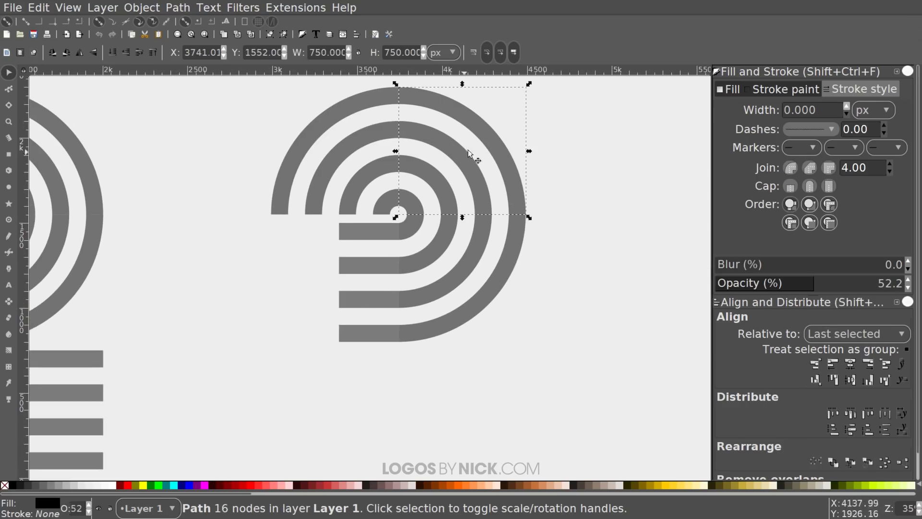
{"action": "left_click_drag", "start_coordinate": [432, 151], "coordinate": [421, 229]}
{"action": "scroll", "coordinate": [447, 257], "scroll_direction": "down", "scroll_amount": 1}
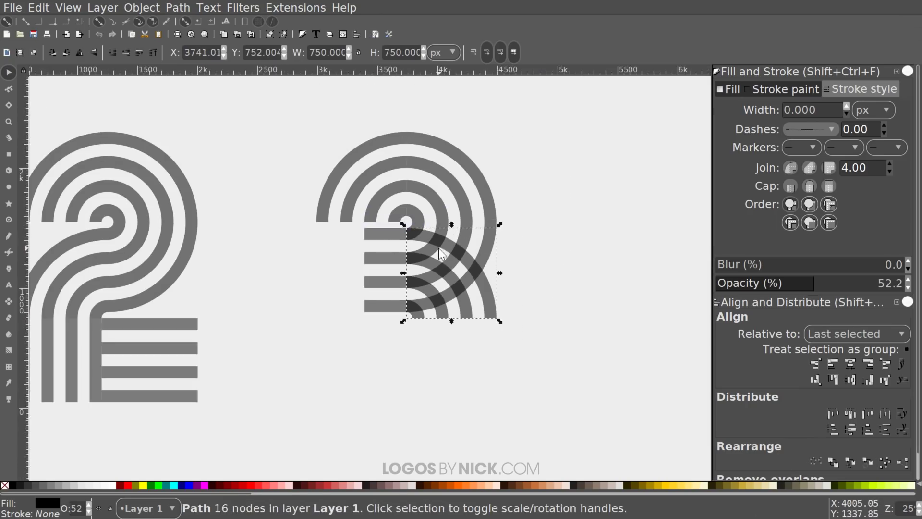
{"action": "left_click_drag", "start_coordinate": [464, 281], "coordinate": [458, 253]}
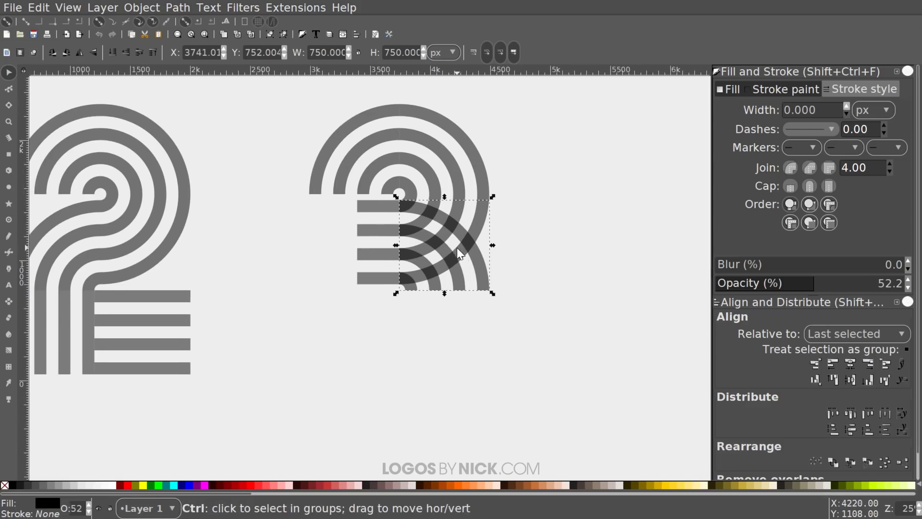
{"action": "key", "text": "ctrl+d"}
{"action": "left_click", "coordinate": [94, 52]}
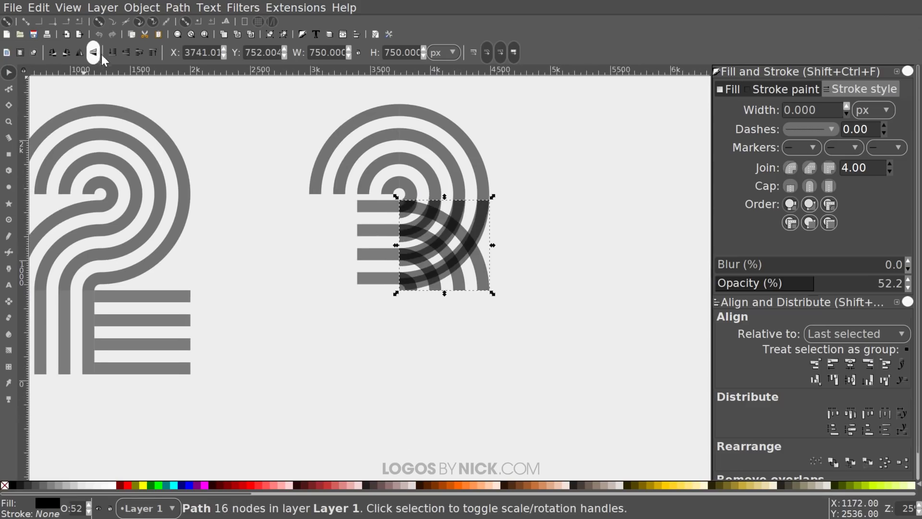
{"action": "left_click_drag", "start_coordinate": [484, 210], "coordinate": [487, 305]}
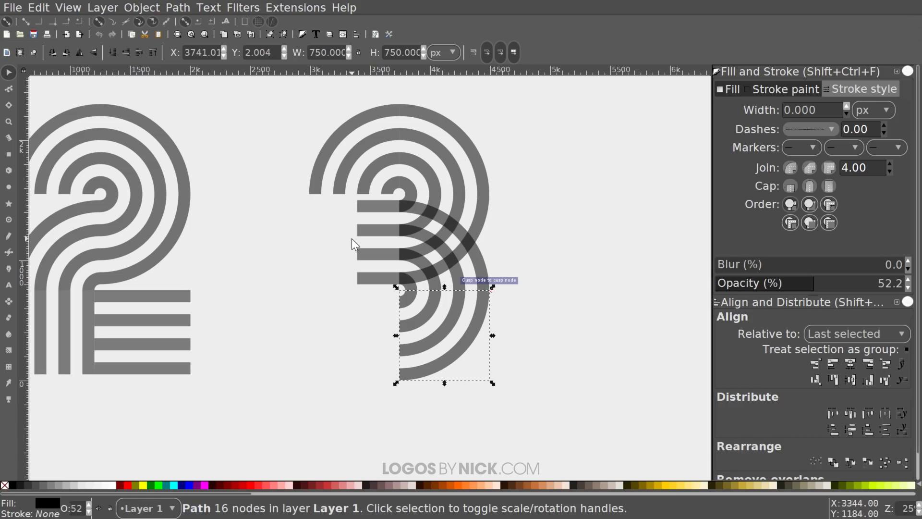
Add a horizontally flipped copy of the lower arcs, shifted left, to complete the bowl.
{"action": "key", "text": "ctrl+d"}
{"action": "left_click_drag", "start_coordinate": [460, 317], "coordinate": [400, 306]}
{"action": "left_click", "coordinate": [80, 52]}
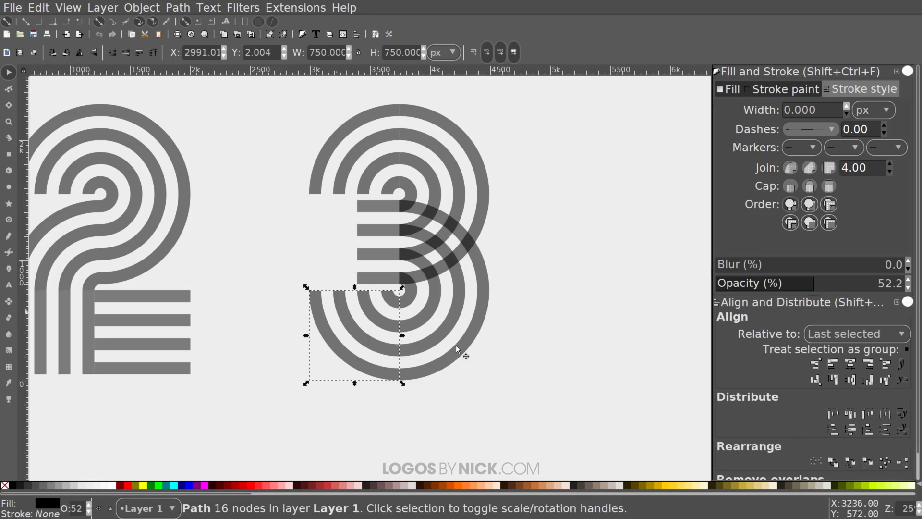
{"action": "left_click_drag", "start_coordinate": [543, 331], "coordinate": [547, 350]}
{"action": "left_click", "coordinate": [548, 351]}
Move the spare arc copy aside, flip it around, and delete it.
{"action": "left_click", "coordinate": [351, 337]}
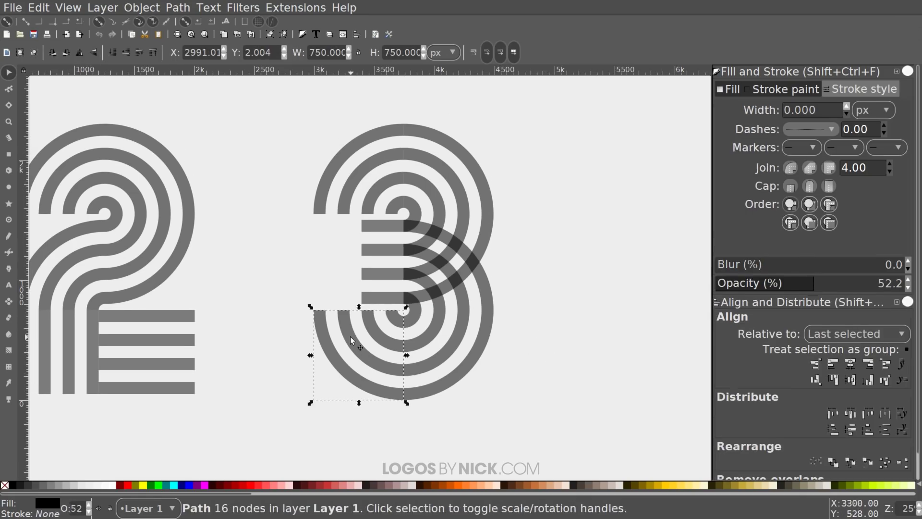
{"action": "left_click_drag", "start_coordinate": [350, 336], "coordinate": [590, 284]}
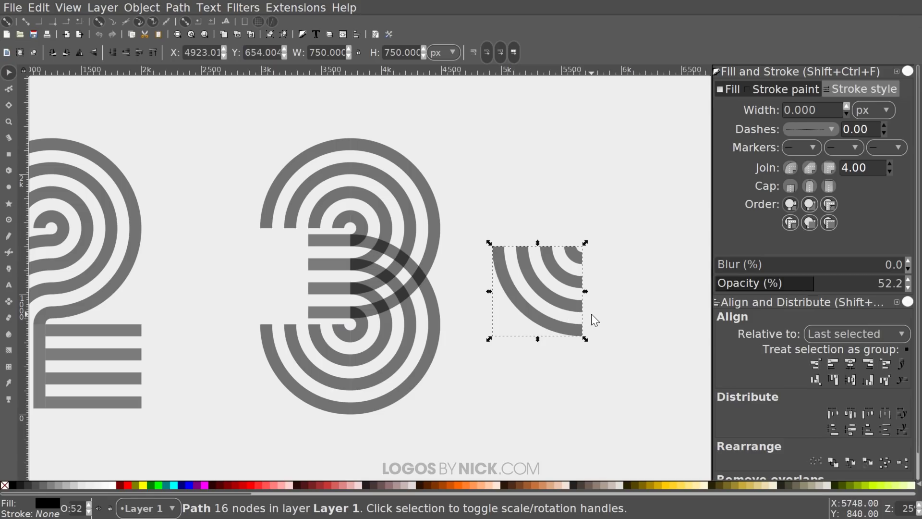
{"action": "key", "text": "h"}
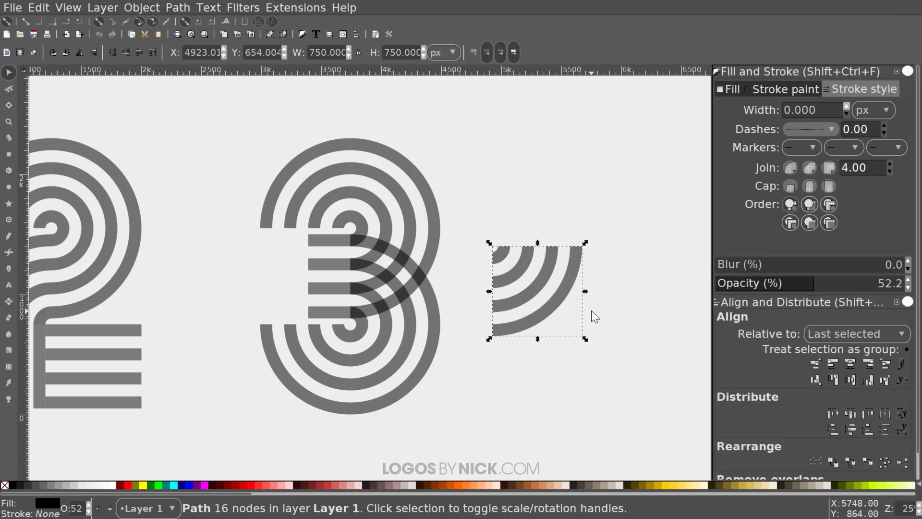
{"action": "key", "text": "v"}
{"action": "key", "text": "h"}
{"action": "left_click_drag", "start_coordinate": [549, 291], "coordinate": [618, 255]}
{"action": "key", "text": "Delete"}
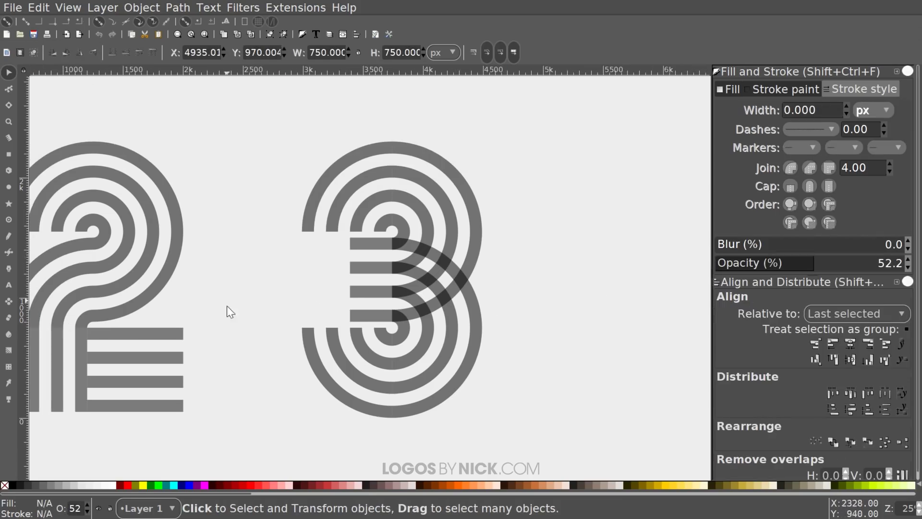
{"action": "right_click", "coordinate": [412, 322]}
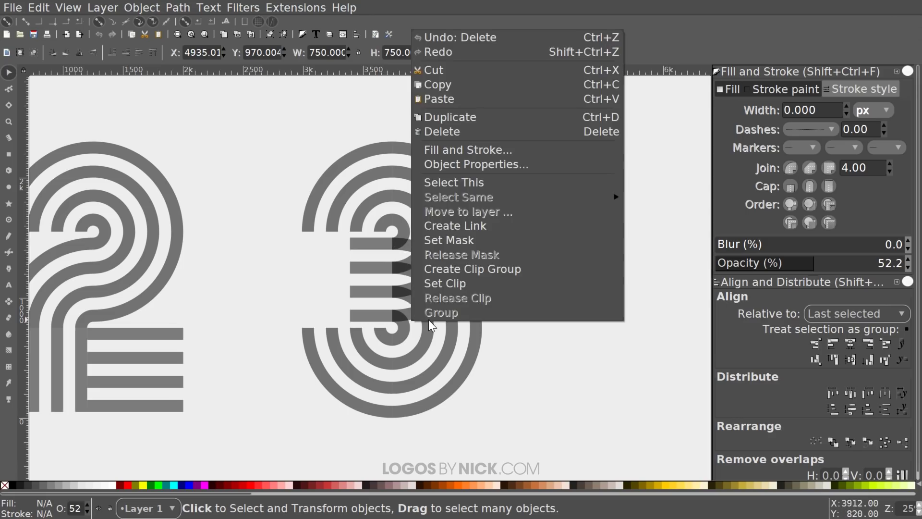
Draw a closed Bezier cutting shape covering the bars and lower bowl of the 3.
{"action": "left_click", "coordinate": [400, 334]}
{"action": "scroll", "coordinate": [435, 284], "scroll_direction": "up", "scroll_amount": 1}
{"action": "scroll", "coordinate": [435, 284], "scroll_direction": "up", "scroll_amount": 1, "text": "ctrl"}
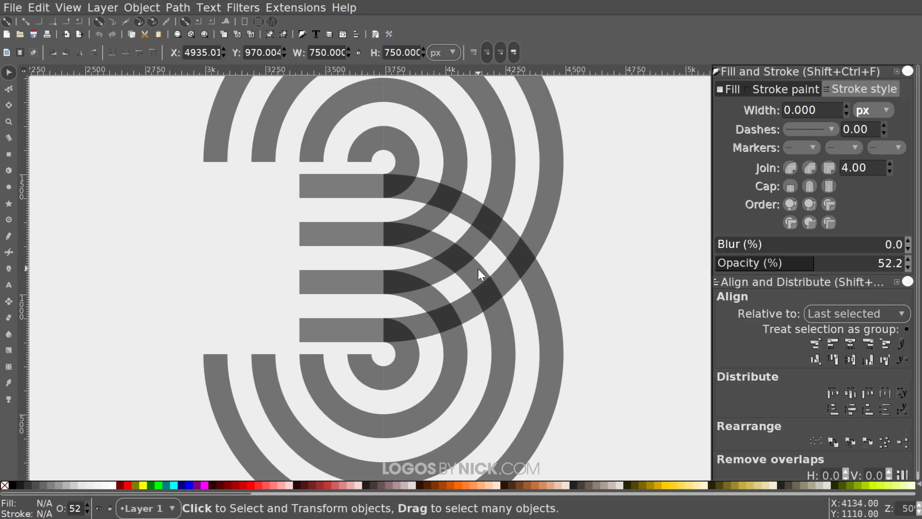
{"action": "left_click", "coordinate": [10, 254]}
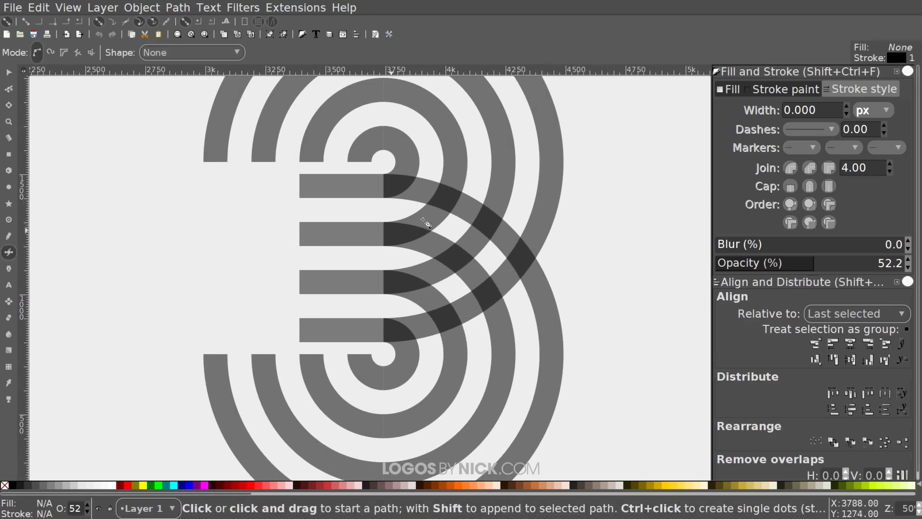
{"action": "left_click_drag", "start_coordinate": [362, 186], "coordinate": [504, 230]}
{"action": "left_click_drag", "start_coordinate": [525, 268], "coordinate": [529, 274]}
{"action": "left_click_drag", "start_coordinate": [497, 354], "coordinate": [468, 372]}
{"action": "left_click_drag", "start_coordinate": [371, 388], "coordinate": [336, 398]}
{"action": "left_click_drag", "start_coordinate": [222, 336], "coordinate": [245, 265]}
{"action": "left_click", "coordinate": [256, 237]}
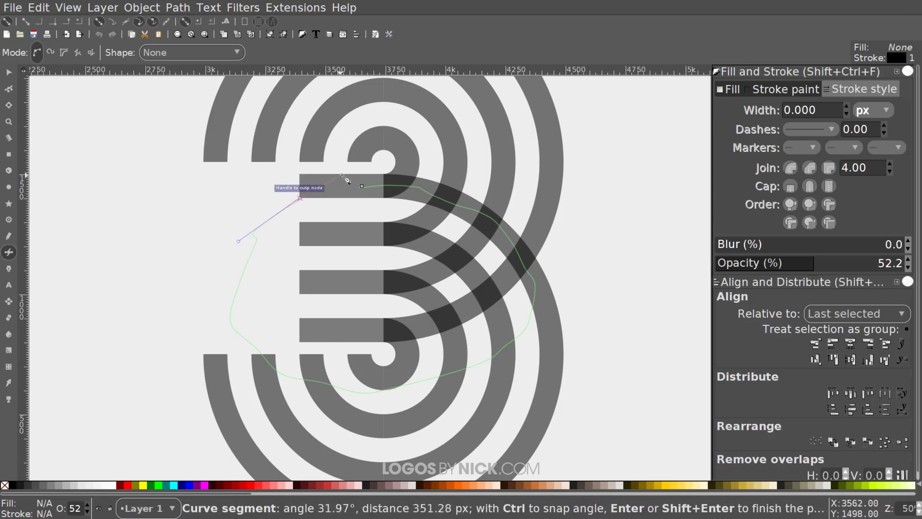
{"action": "left_click", "coordinate": [362, 186]}
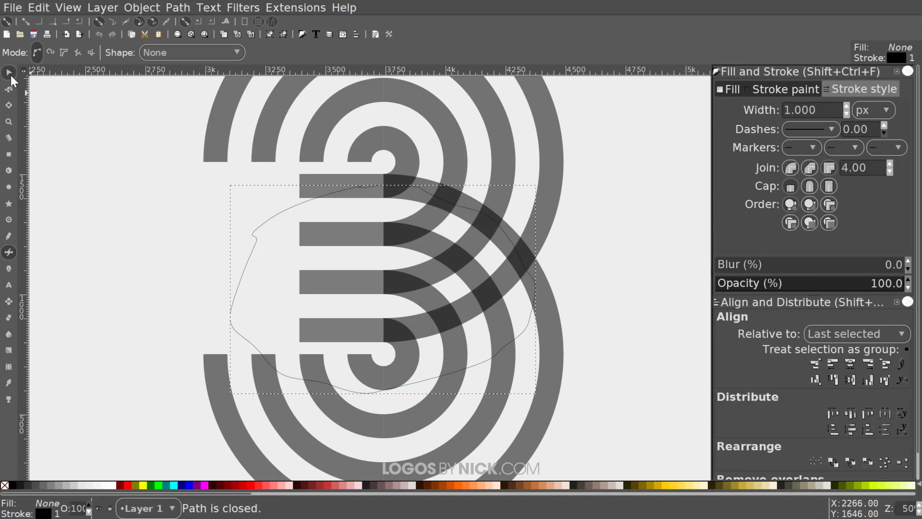
Subtract the shape from the upper-right arcs with Path > Difference.
{"action": "left_click", "coordinate": [10, 74]}
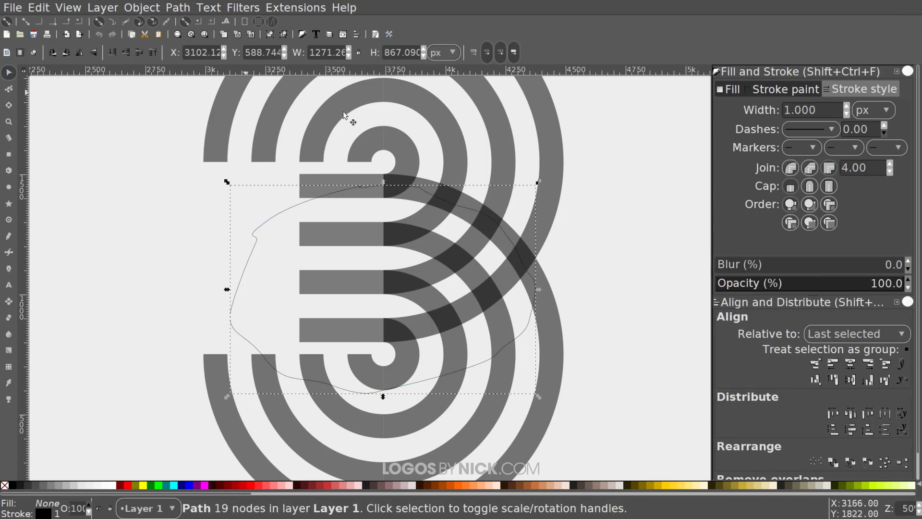
{"action": "left_click", "coordinate": [549, 212], "text": "shift"}
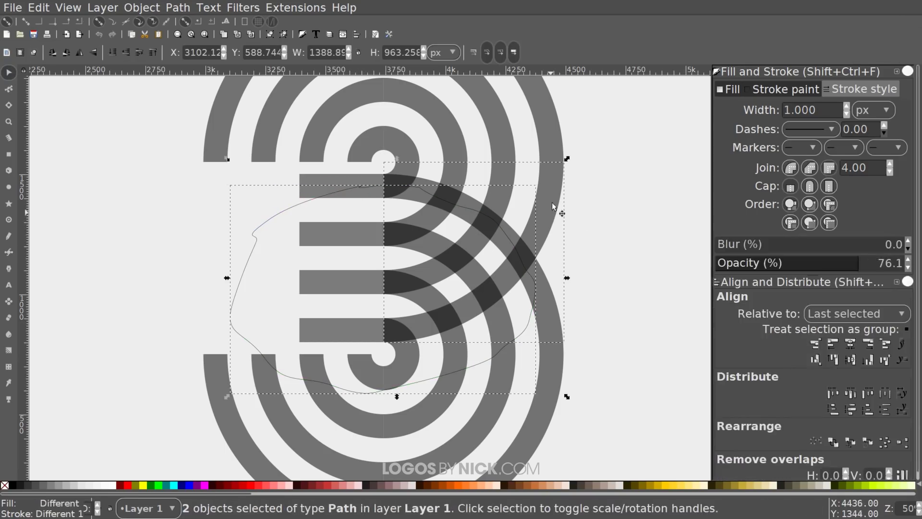
{"action": "left_click", "coordinate": [177, 8]}
{"action": "left_click", "coordinate": [182, 99]}
{"action": "left_click", "coordinate": [571, 271]}
{"action": "scroll", "coordinate": [402, 346], "scroll_direction": "down", "scroll_amount": 5, "text": "ctrl"}
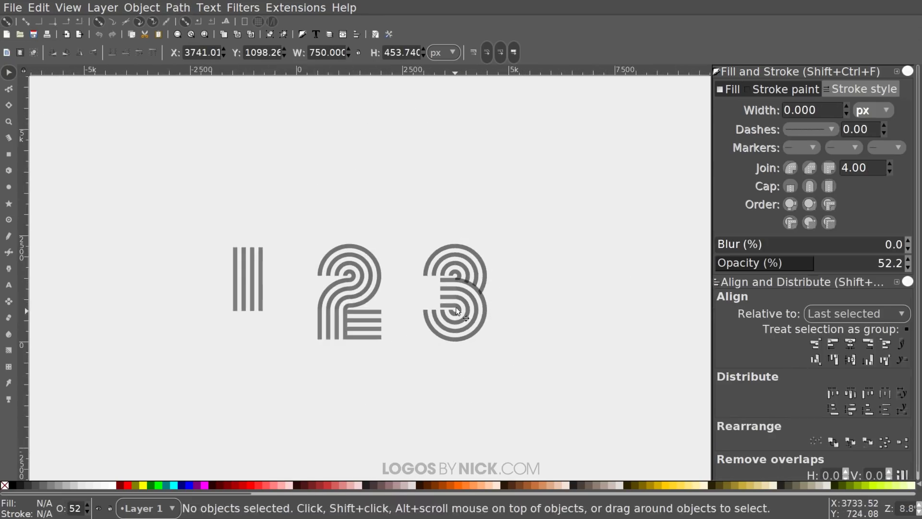
Select the 3 and set its opacity to full, then undo the change.
{"action": "scroll", "coordinate": [455, 315], "scroll_direction": "down", "scroll_amount": 2}
{"action": "left_click_drag", "start_coordinate": [610, 374], "coordinate": [420, 154]}
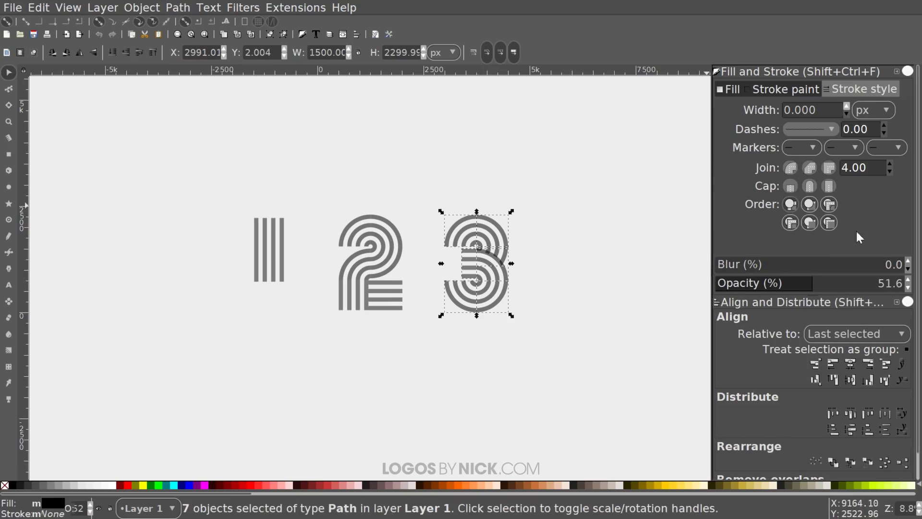
{"action": "left_click", "coordinate": [831, 283]}
{"action": "left_click_drag", "start_coordinate": [831, 283], "coordinate": [921, 288]}
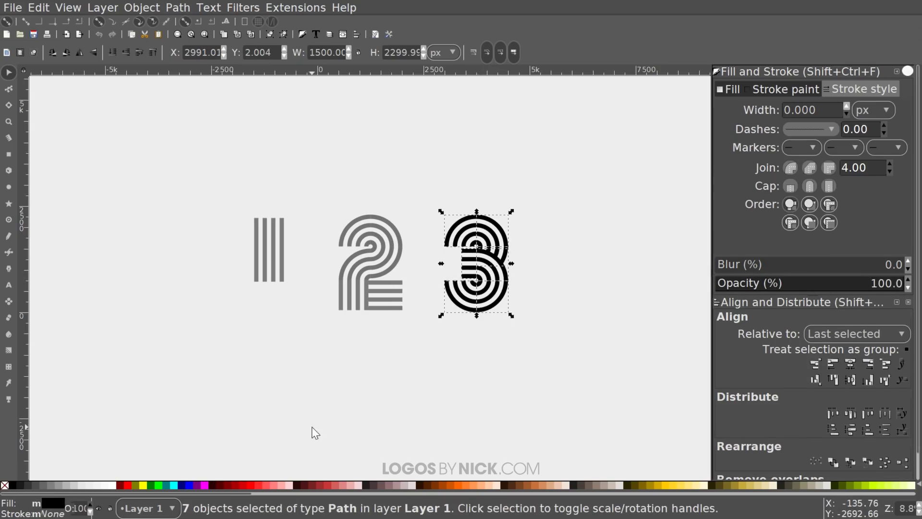
{"action": "left_click", "coordinate": [312, 426]}
{"action": "key", "text": "ctrl+z"}
Bring the 1, 2 and 3 into view and drag the striped 1 beside the 2.
{"action": "left_click_drag", "start_coordinate": [403, 308], "coordinate": [520, 298]}
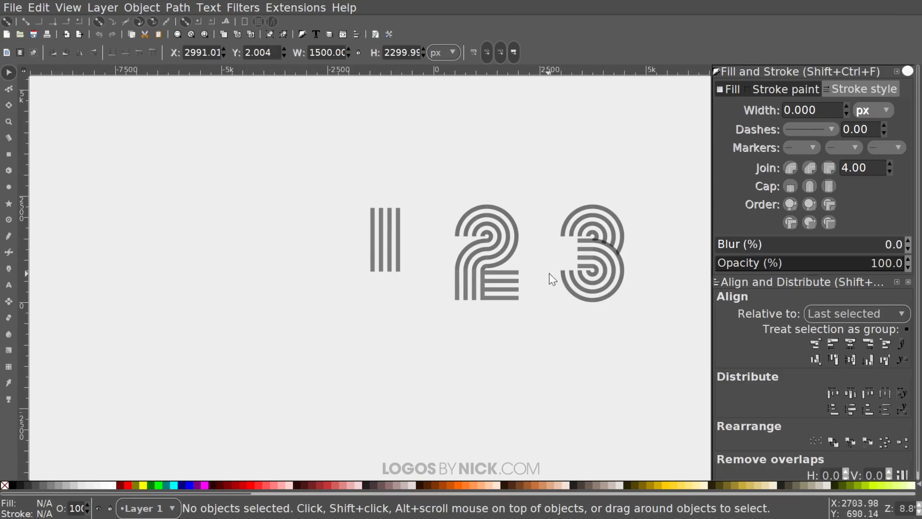
{"action": "scroll", "coordinate": [375, 289], "scroll_direction": "right", "scroll_amount": 6}
{"action": "scroll", "coordinate": [376, 289], "scroll_direction": "up", "scroll_amount": 1}
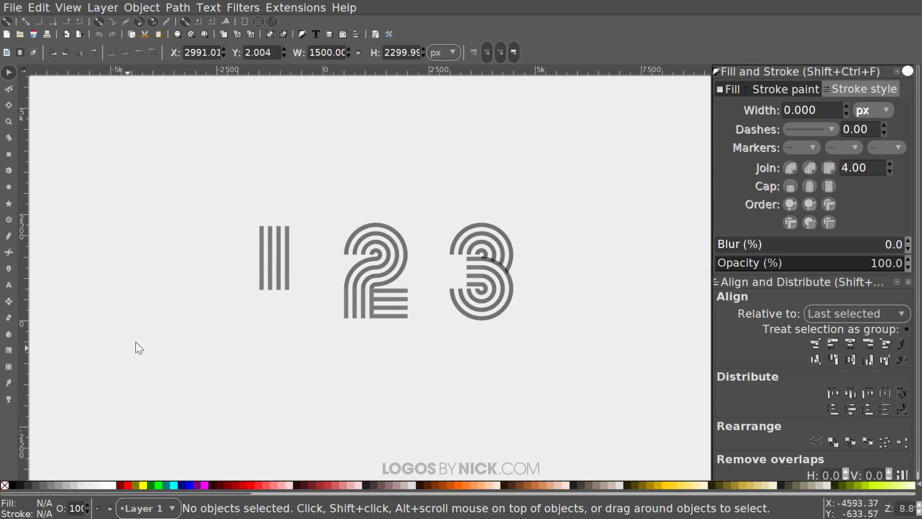
{"action": "left_click_drag", "start_coordinate": [381, 302], "coordinate": [564, 304]}
{"action": "scroll", "coordinate": [592, 304], "scroll_direction": "up", "scroll_amount": 1}
{"action": "scroll", "coordinate": [545, 304], "scroll_direction": "right", "scroll_amount": 13}
{"action": "scroll", "coordinate": [477, 313], "scroll_direction": "left", "scroll_amount": 8}
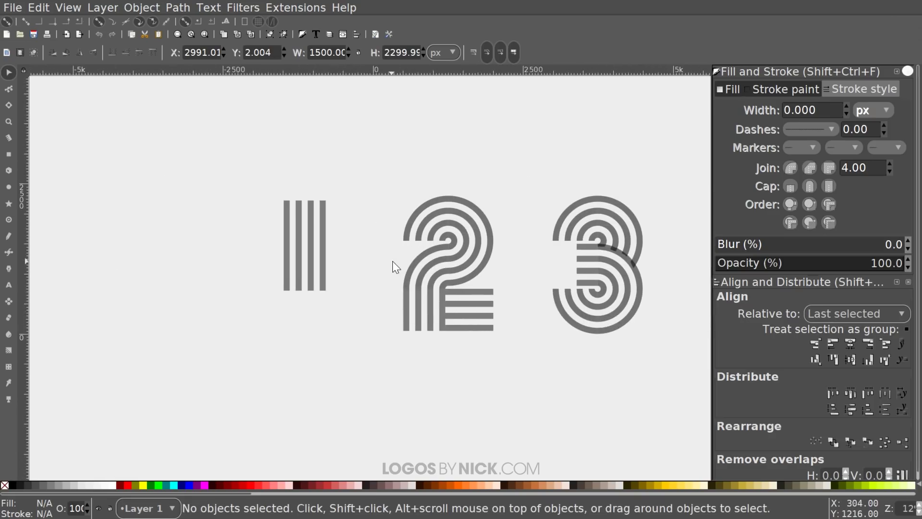
{"action": "scroll", "coordinate": [490, 260], "scroll_direction": "right", "scroll_amount": 1}
{"action": "scroll", "coordinate": [490, 260], "scroll_direction": "up", "scroll_amount": 1}
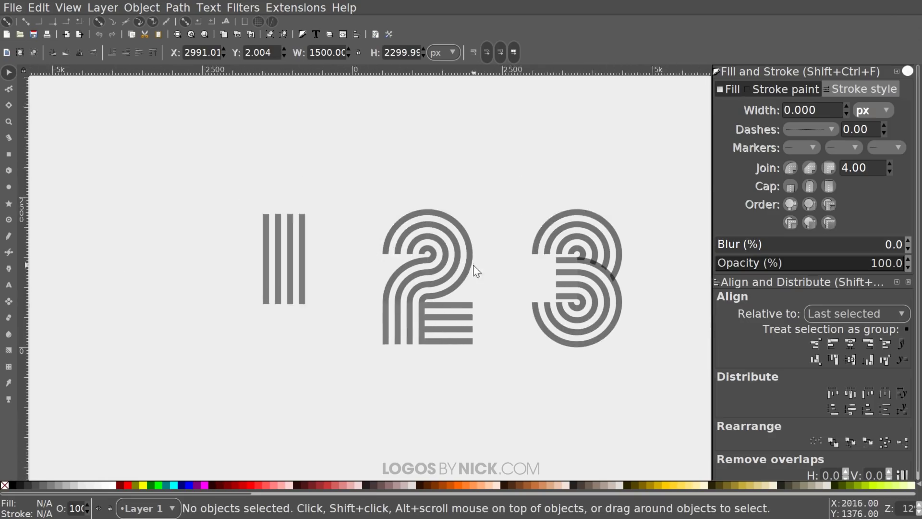
{"action": "left_click_drag", "start_coordinate": [302, 290], "coordinate": [379, 335]}
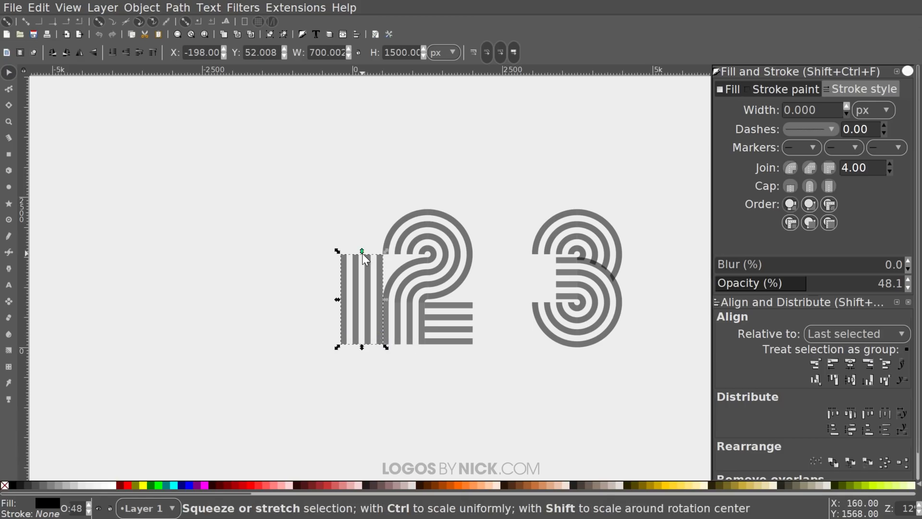
Stretch the 1's stripes upward and draw a closed Pen outline over its top, level with the 2.
{"action": "left_click_drag", "start_coordinate": [362, 253], "coordinate": [367, 158]}
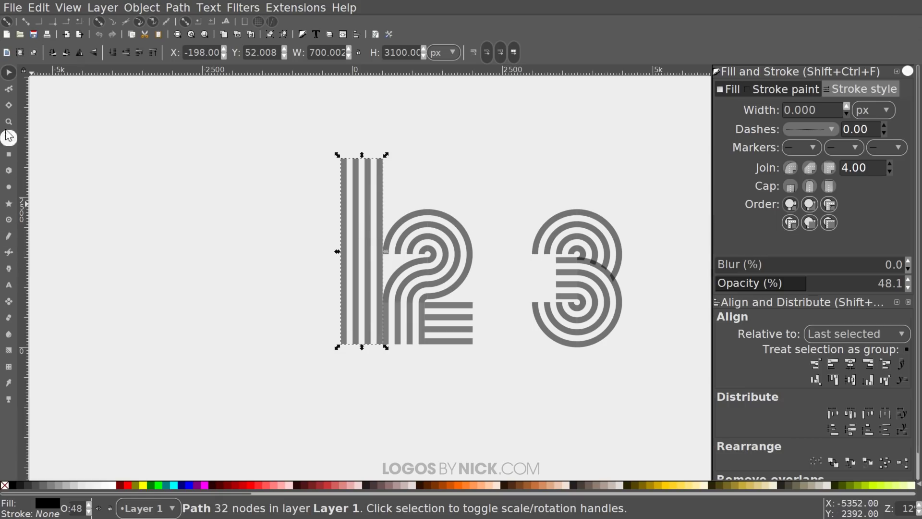
{"action": "left_click", "coordinate": [11, 253]}
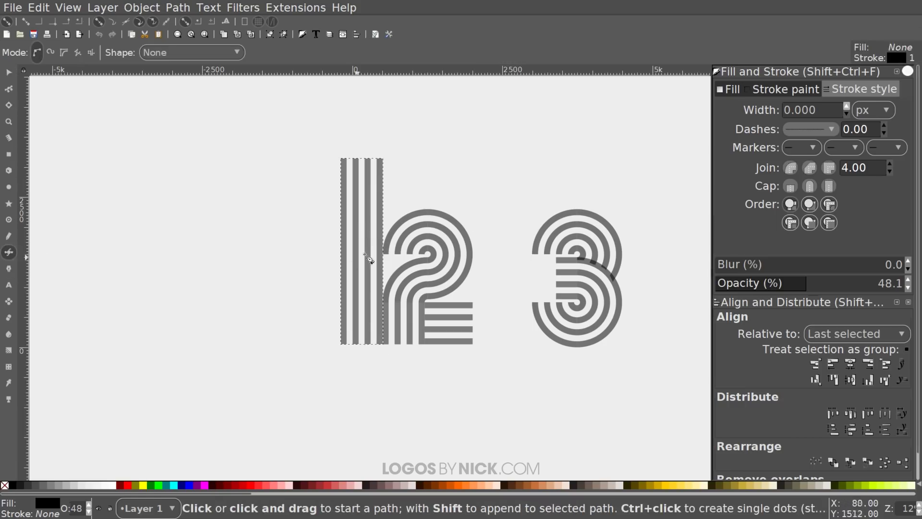
{"action": "left_click", "coordinate": [428, 209]}
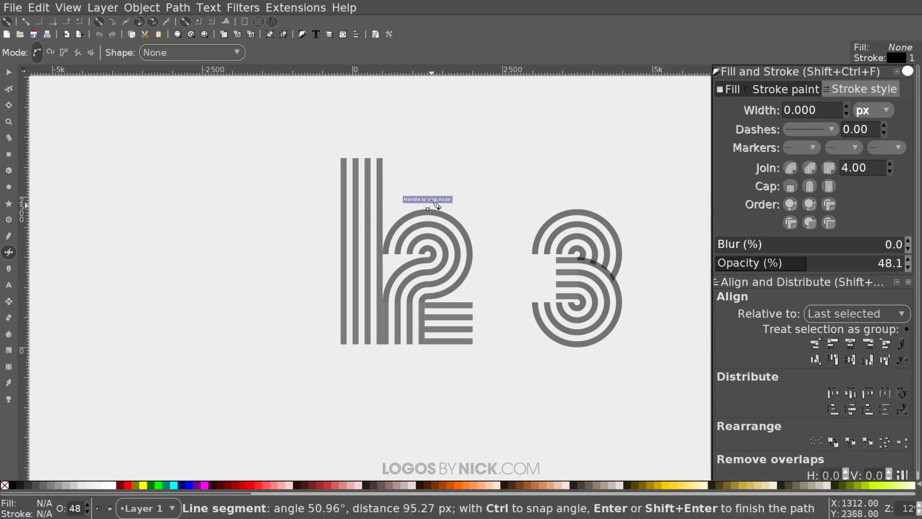
{"action": "left_click", "coordinate": [306, 210]}
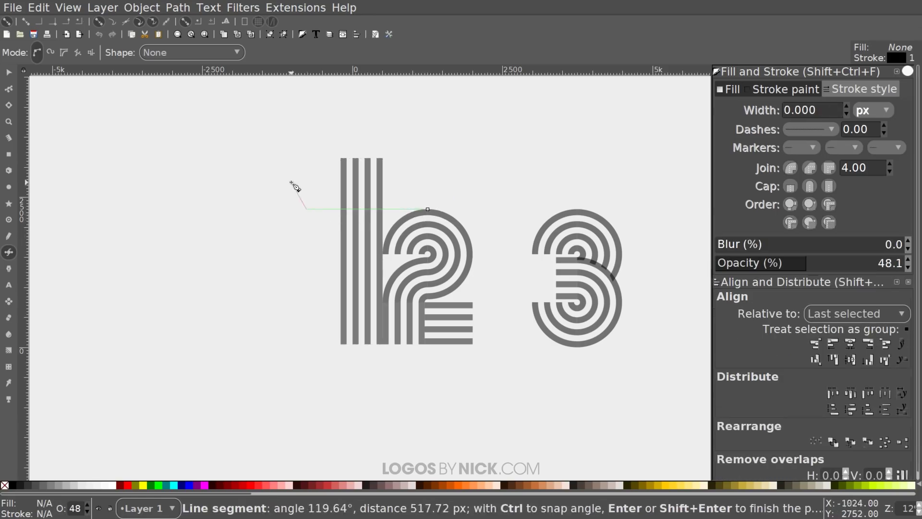
{"action": "left_click", "coordinate": [304, 160]}
{"action": "left_click_drag", "start_coordinate": [426, 143], "coordinate": [431, 149]}
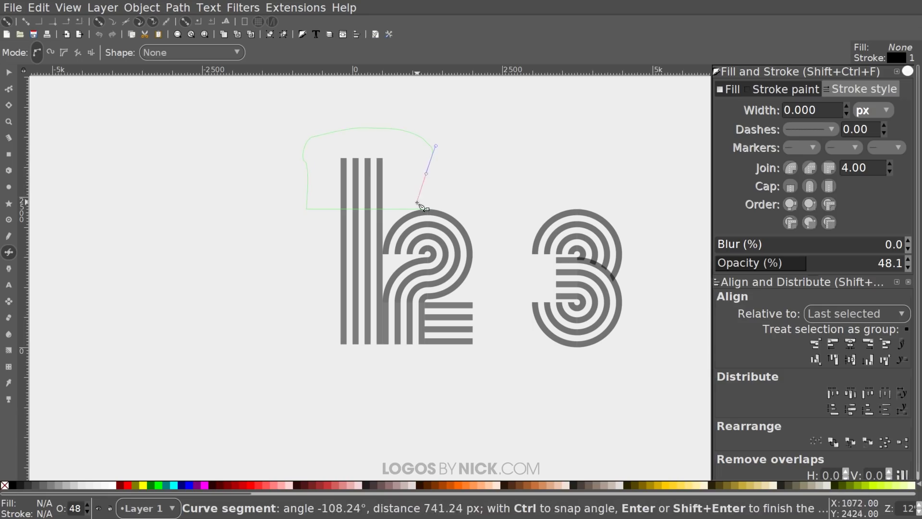
{"action": "left_click", "coordinate": [427, 209]}
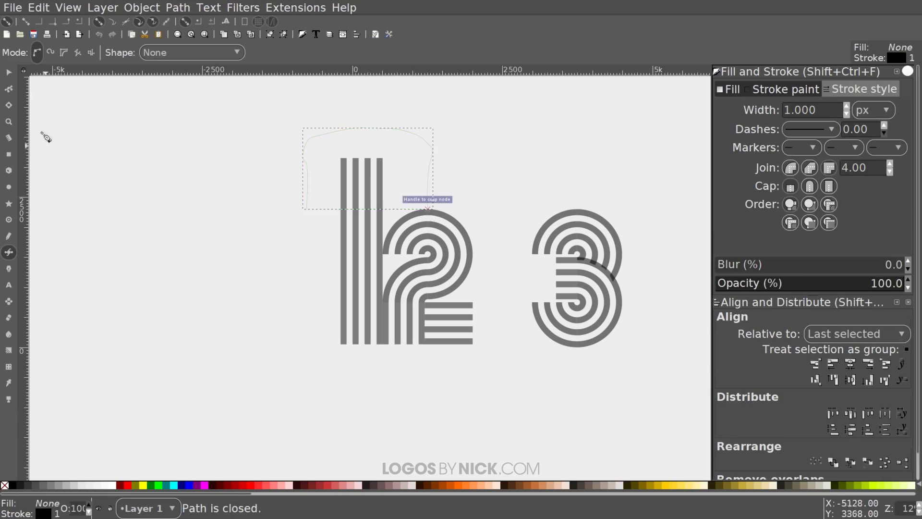
Union the outline with the 1's stripes via Path > Union and shift the 1 slightly left.
{"action": "left_click", "coordinate": [9, 72]}
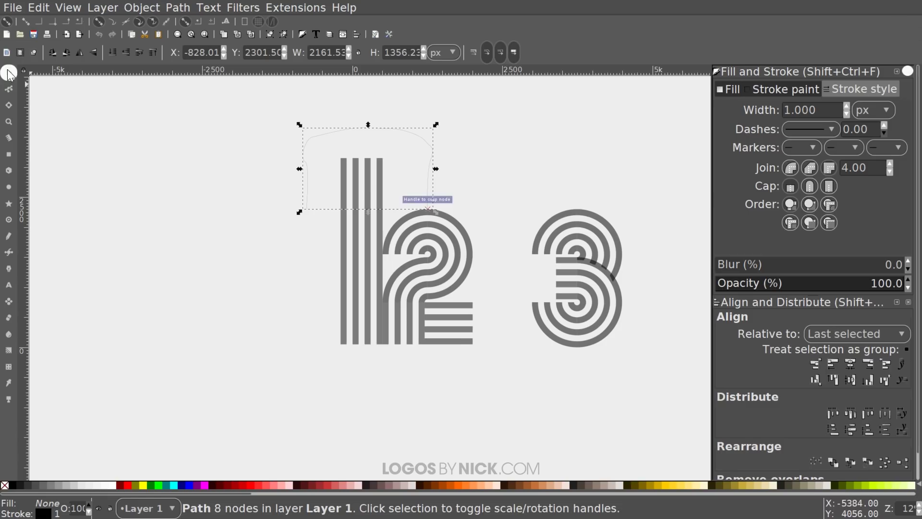
{"action": "left_click", "coordinate": [367, 165], "text": "shift"}
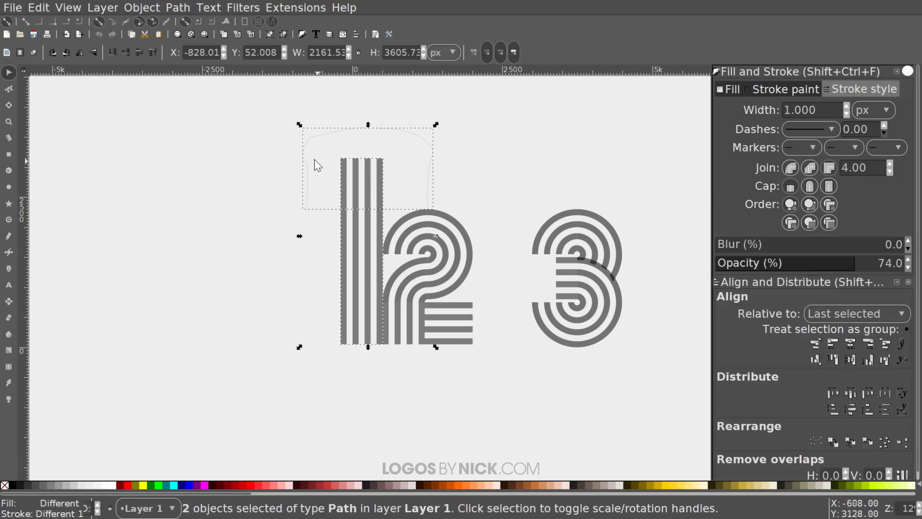
{"action": "left_click", "coordinate": [174, 8]}
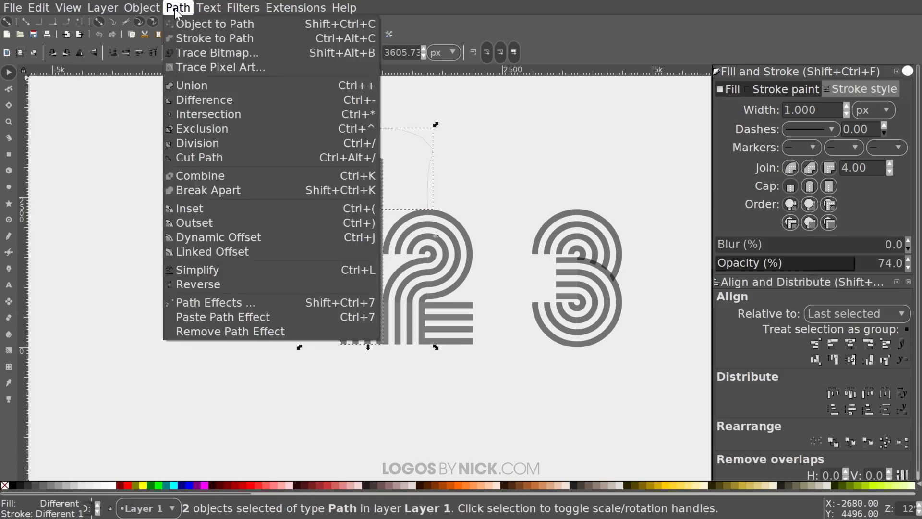
{"action": "left_click", "coordinate": [197, 86]}
{"action": "left_click_drag", "start_coordinate": [387, 227], "coordinate": [362, 224]}
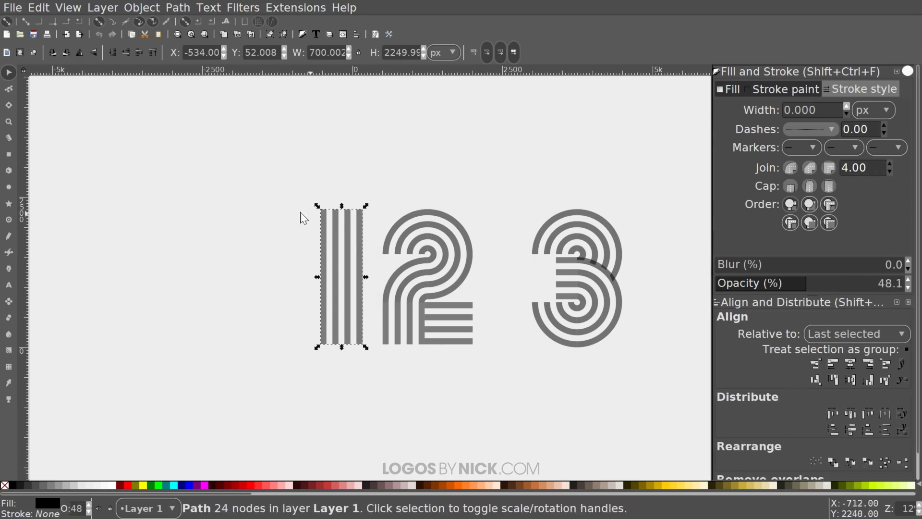
{"action": "left_click_drag", "start_coordinate": [351, 265], "coordinate": [364, 281]}
Duplicate the 1's stripes, rotate them 90° clockwise, and shorten them into a flag at its top-left.
{"action": "key", "text": "ctrl+d"}
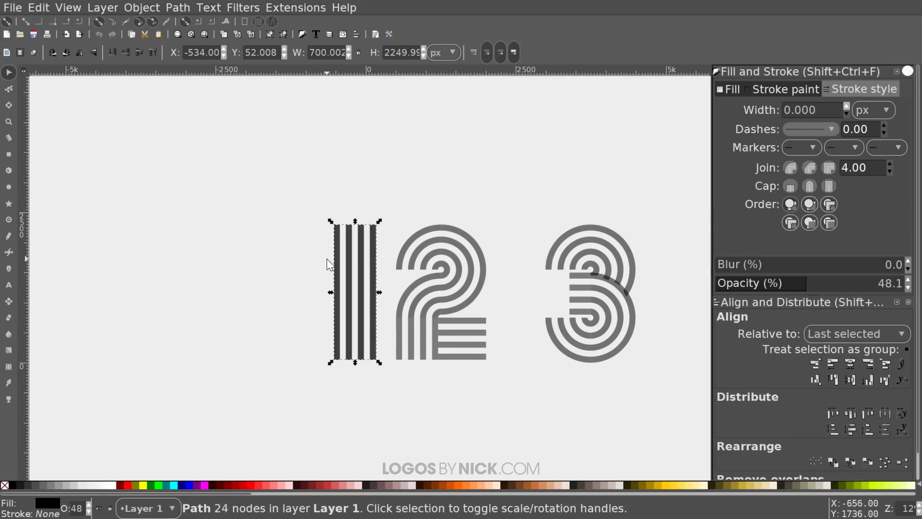
{"action": "left_click", "coordinate": [66, 53]}
{"action": "left_click_drag", "start_coordinate": [414, 275], "coordinate": [325, 230]}
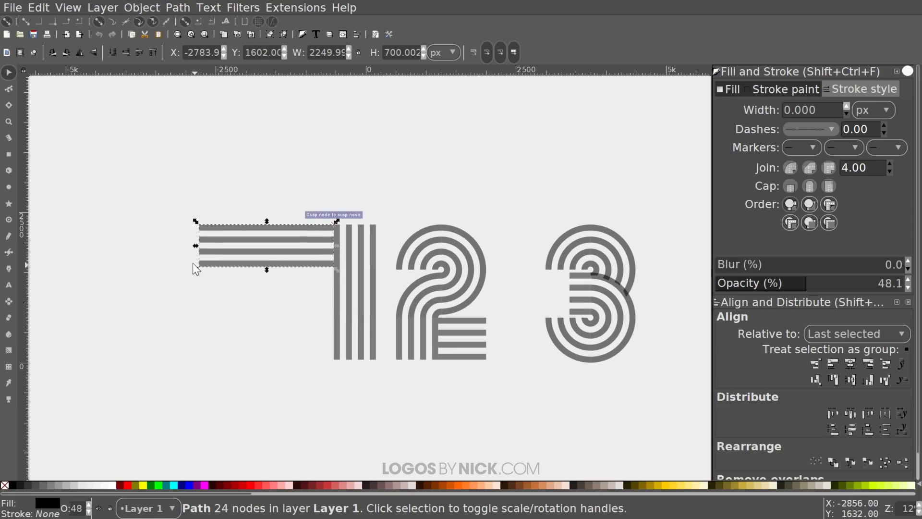
{"action": "left_click_drag", "start_coordinate": [196, 246], "coordinate": [310, 249]}
{"action": "left_click_drag", "start_coordinate": [455, 312], "coordinate": [353, 294]}
{"action": "left_click", "coordinate": [436, 381]}
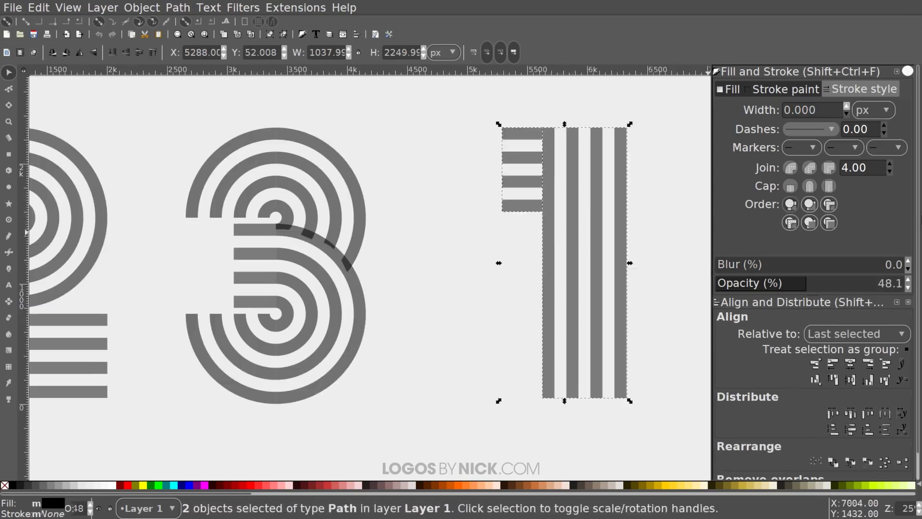
Select all ten numerals and raise their opacity to 100%.
{"action": "left_click", "coordinate": [474, 253]}
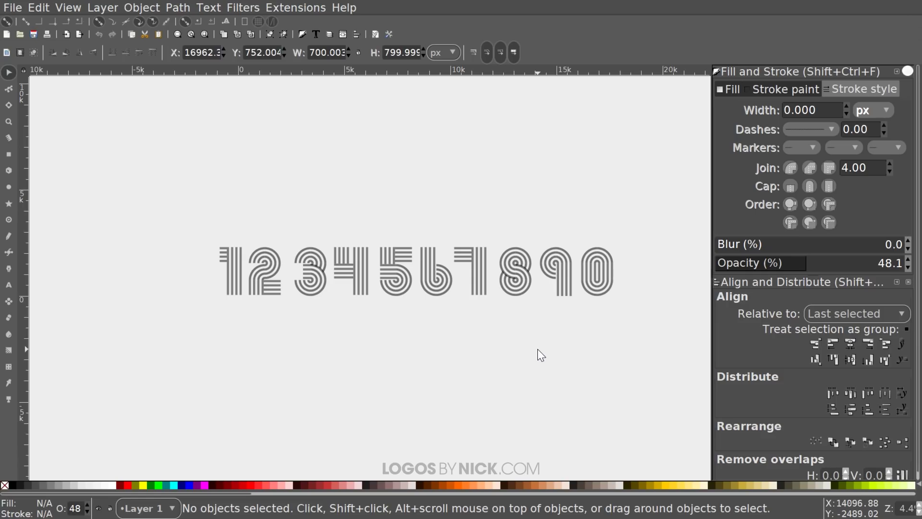
{"action": "left_click_drag", "start_coordinate": [676, 334], "coordinate": [105, 186]}
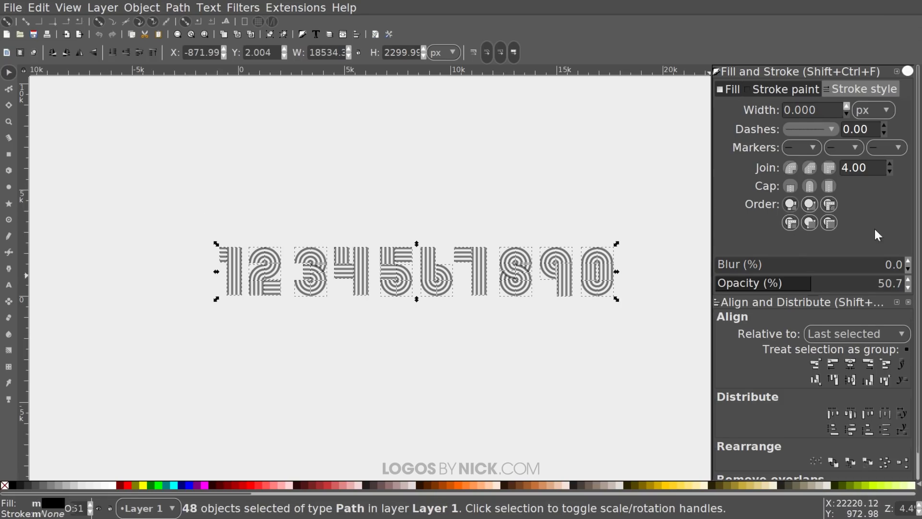
{"action": "left_click_drag", "start_coordinate": [827, 284], "coordinate": [906, 287]}
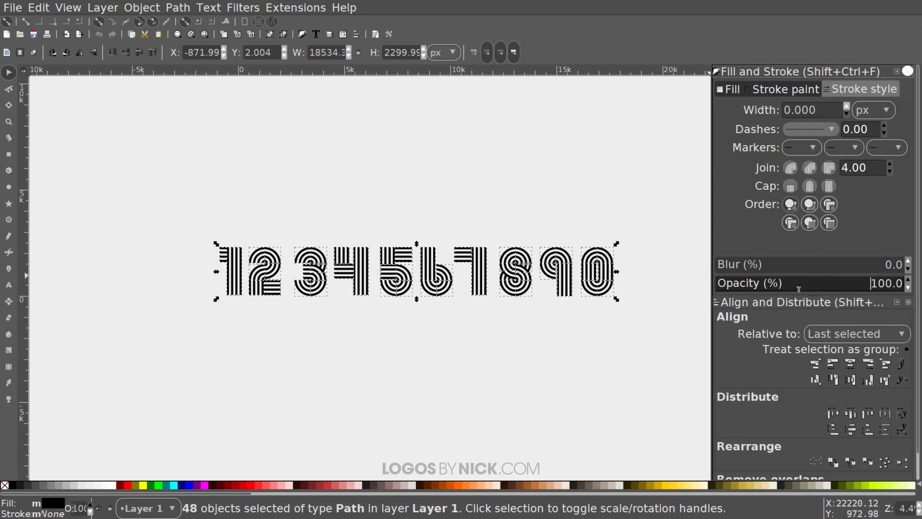
{"action": "left_click", "coordinate": [394, 323]}
Fill all the numerals red from the palette, undoing a trial pale pink fill.
{"action": "left_click_drag", "start_coordinate": [651, 336], "coordinate": [96, 176]}
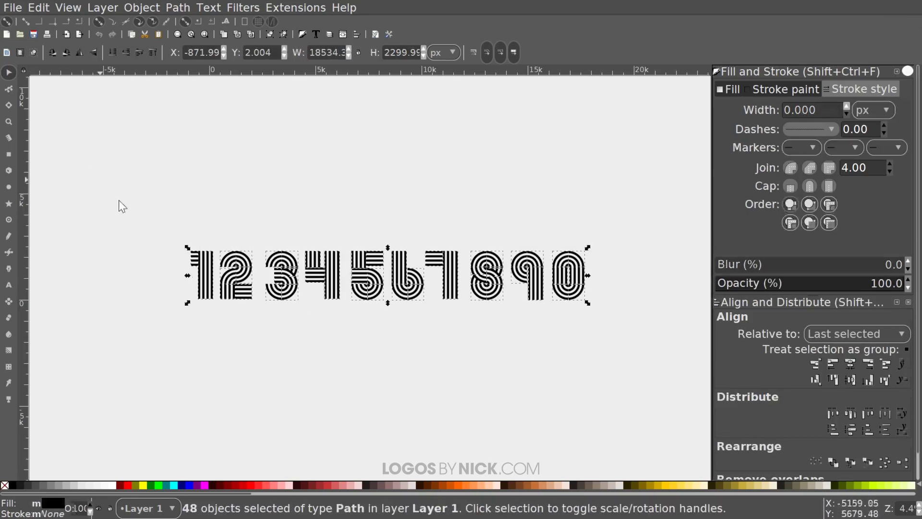
{"action": "left_click", "coordinate": [330, 484]}
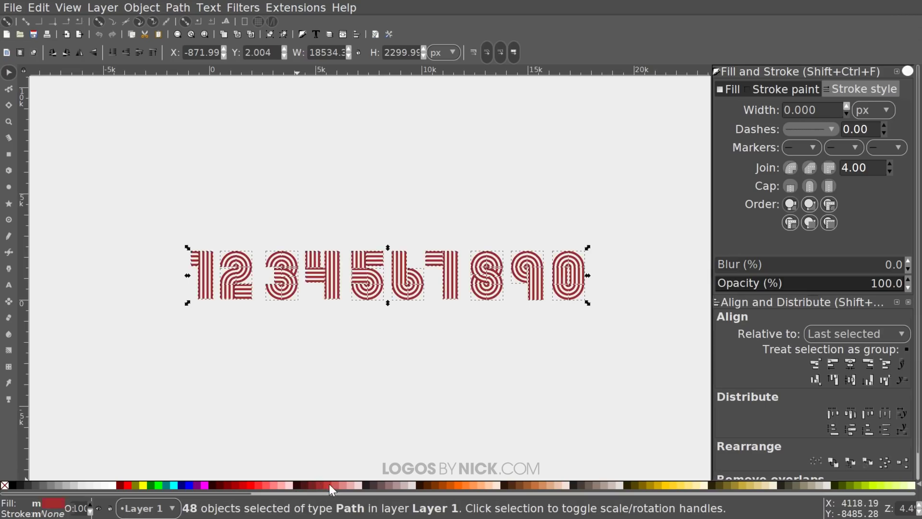
{"action": "left_click", "coordinate": [356, 483]}
{"action": "key", "text": "ctrl+z"}
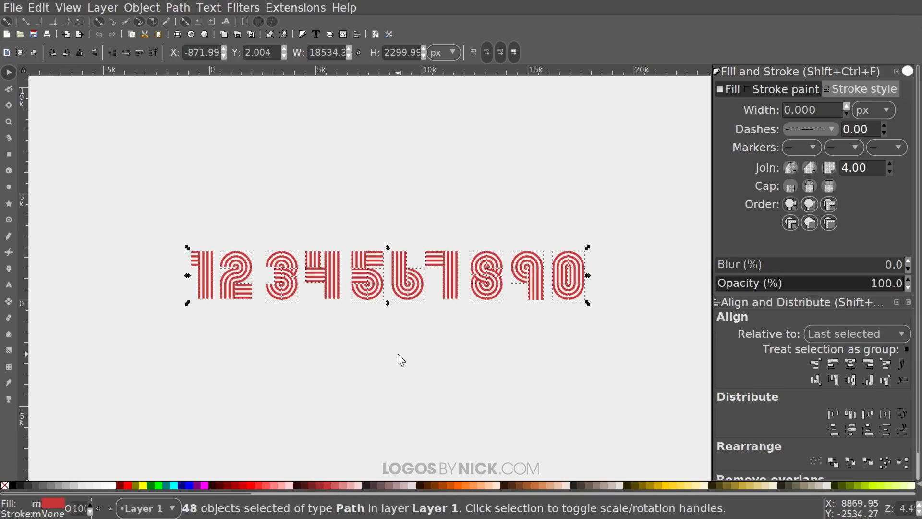
{"action": "left_click", "coordinate": [402, 360]}
{"action": "left_click_drag", "start_coordinate": [406, 350], "coordinate": [423, 357]}
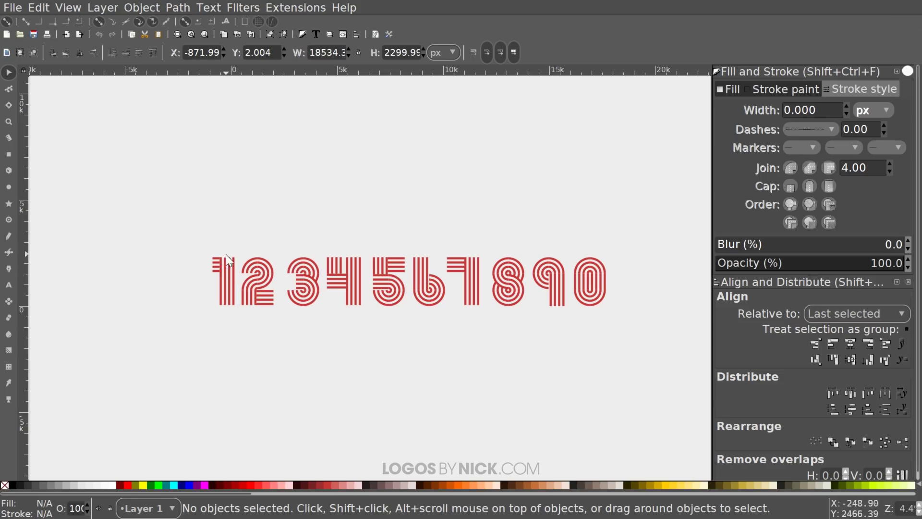